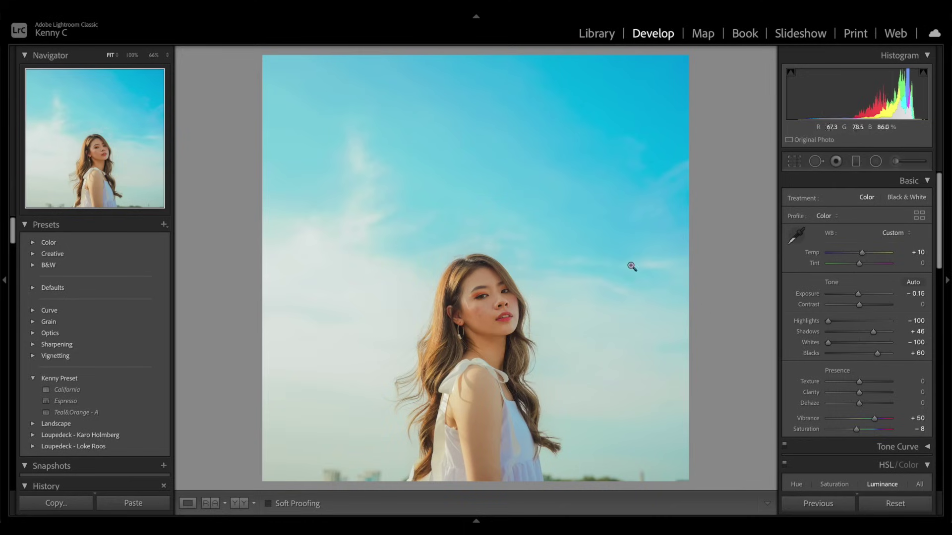
- Zoom to 100% on the face and set up an Adjustment Brush with Soften Skin (Lite) at 35
{"action": "left_click", "coordinate": [490, 296]}
{"action": "left_click_drag", "start_coordinate": [490, 295], "coordinate": [625, 284]}
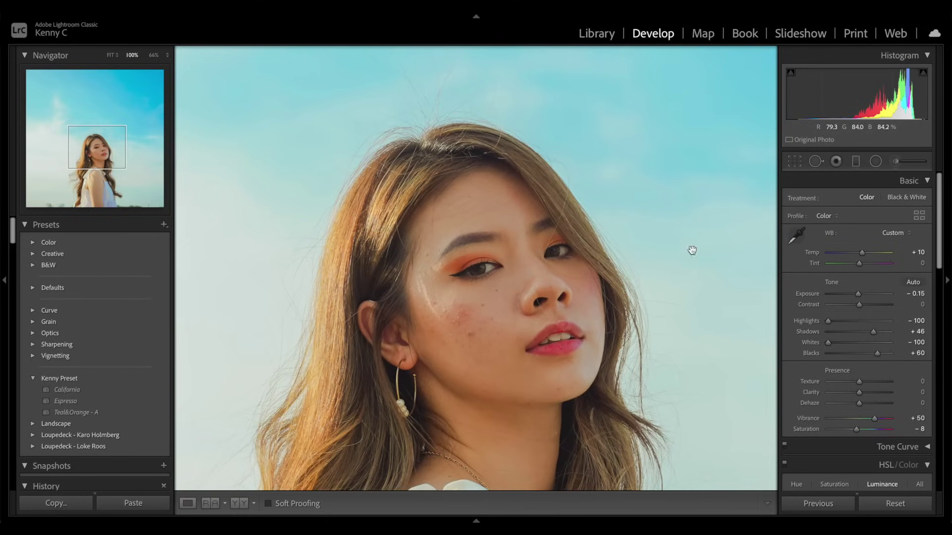
{"action": "left_click", "coordinate": [911, 165]}
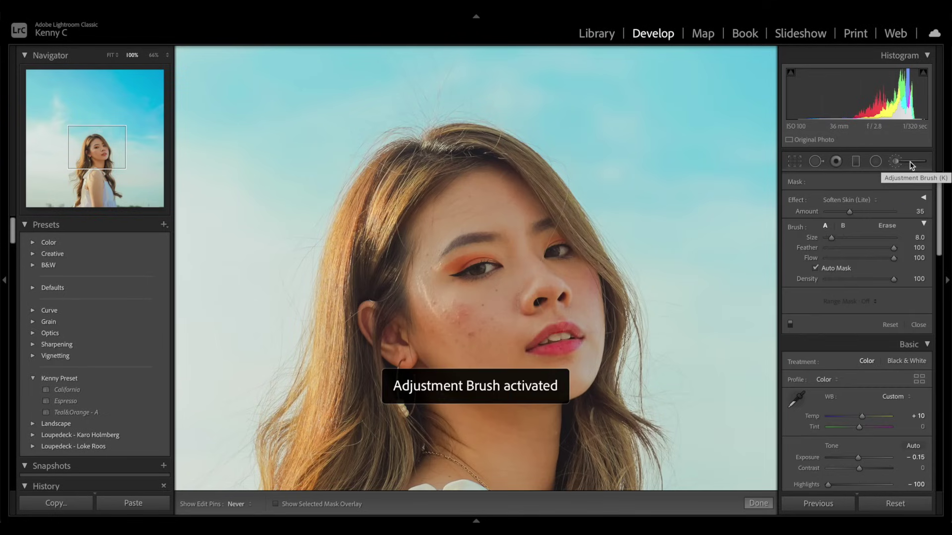
{"action": "left_click", "coordinate": [857, 199]}
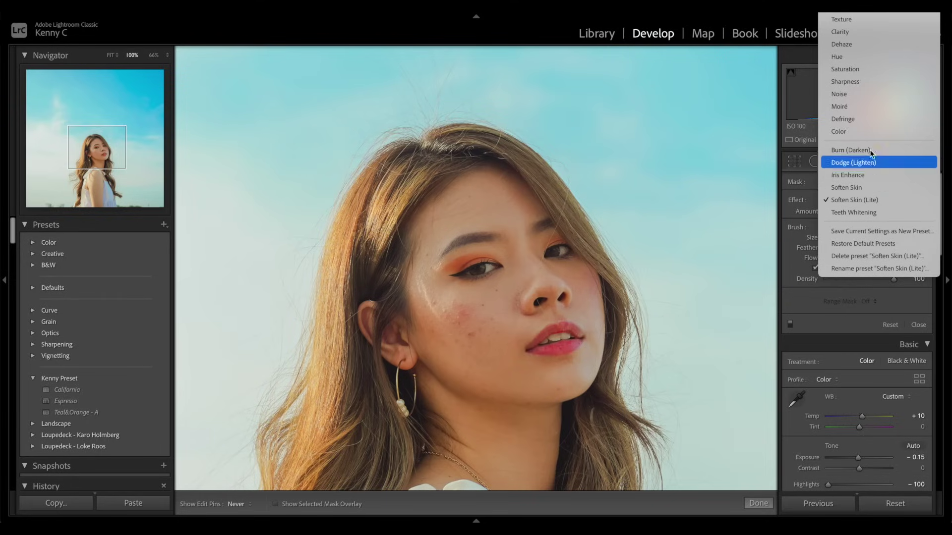
{"action": "scroll", "coordinate": [869, 149], "scroll_direction": "up", "scroll_amount": 3}
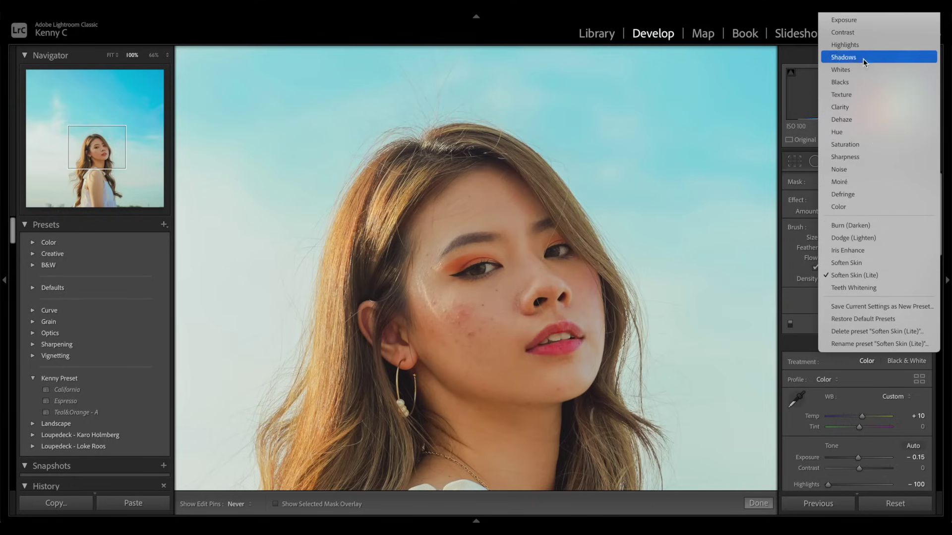
{"action": "left_click", "coordinate": [860, 263]}
{"action": "left_click", "coordinate": [841, 201]}
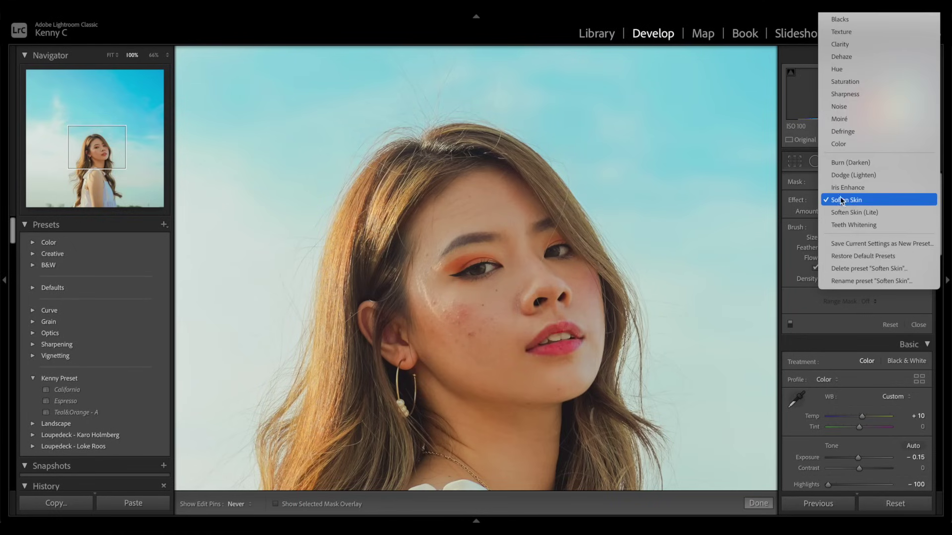
{"action": "left_click", "coordinate": [847, 213]}
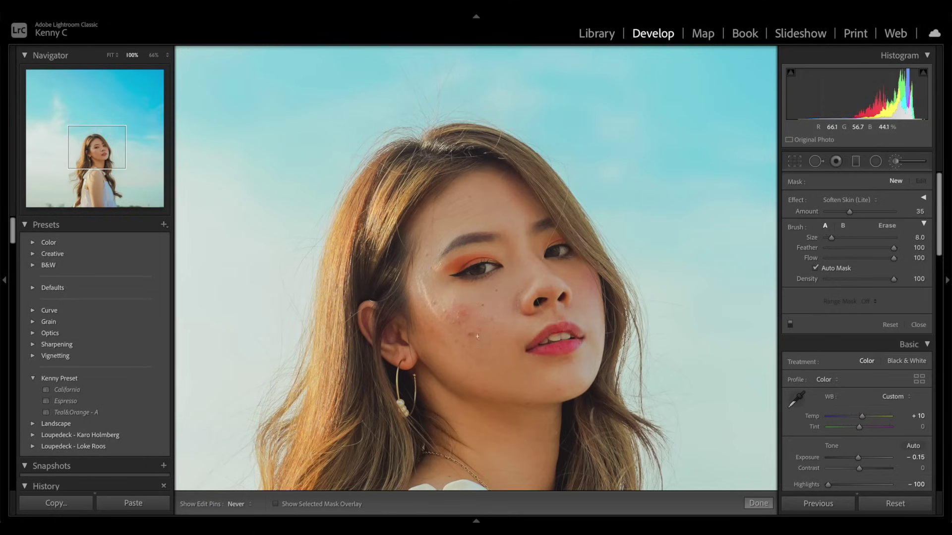
- Brush Soften Skin (Lite) over cheek, jaw and forehead, checking coverage with the mask overlay, then compare
{"action": "left_click_drag", "start_coordinate": [474, 326], "coordinate": [472, 321]}
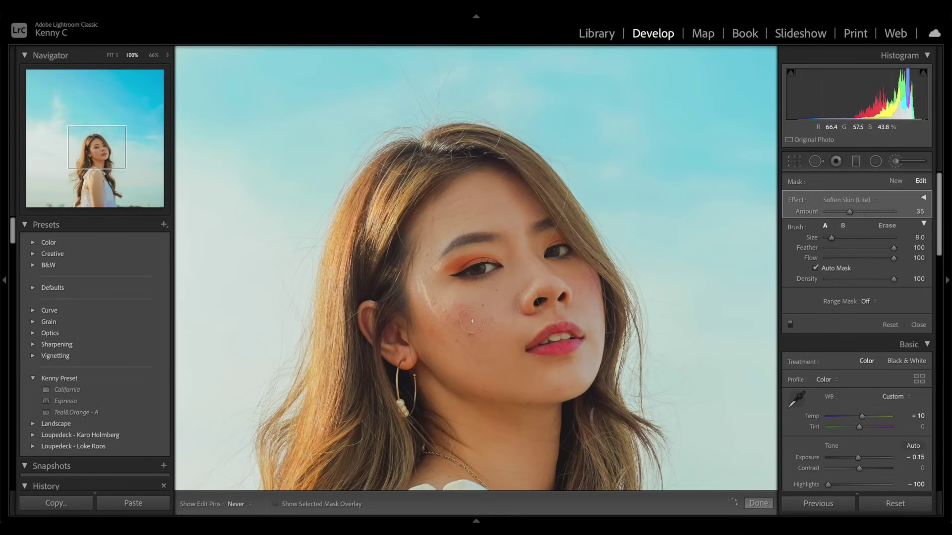
{"action": "key", "text": "o"}
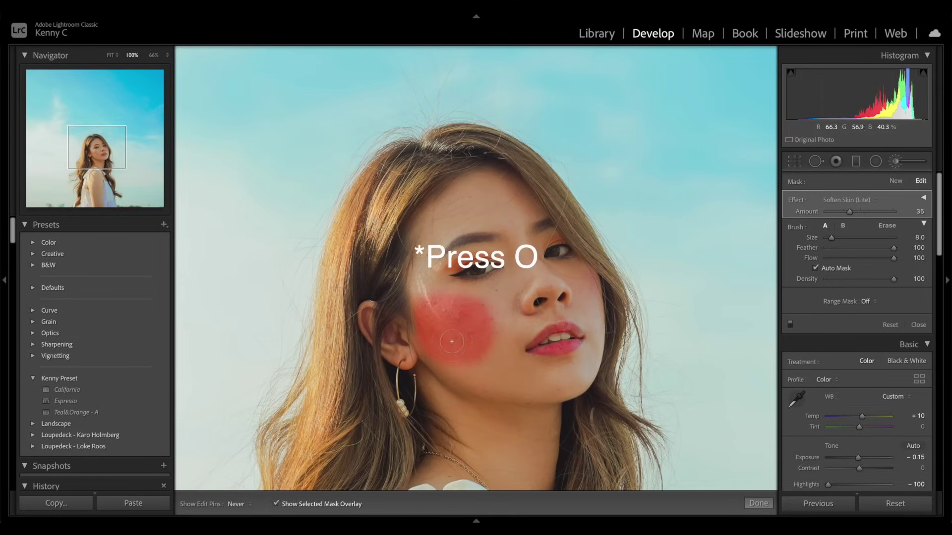
{"action": "mouse_move", "coordinate": [453, 343]}
{"action": "left_mouse_down"}
{"action": "mouse_move", "coordinate": [556, 379]}
{"action": "mouse_move", "coordinate": [418, 288]}
{"action": "mouse_move", "coordinate": [429, 228]}
{"action": "mouse_move", "coordinate": [490, 191]}
{"action": "mouse_move", "coordinate": [463, 223]}
{"action": "mouse_move", "coordinate": [503, 209]}
{"action": "left_mouse_up"}
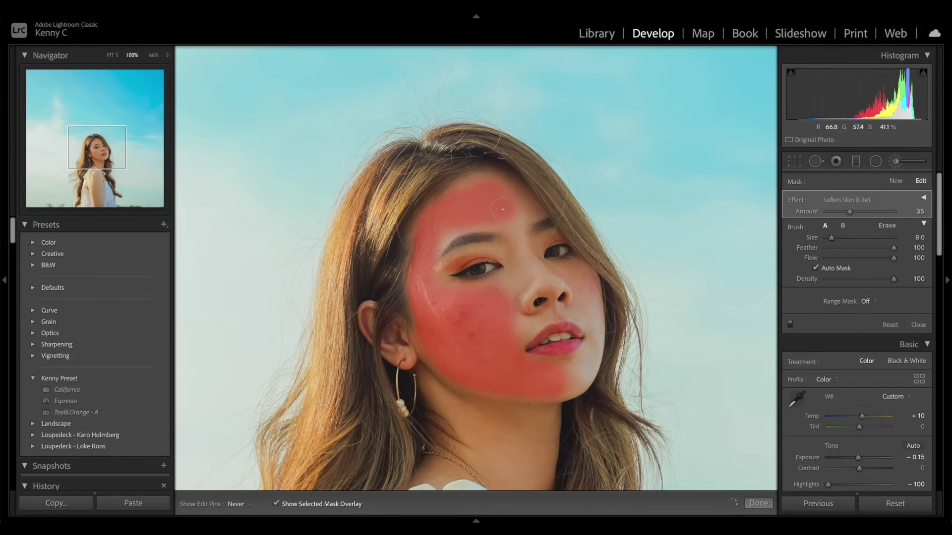
{"action": "key", "text": "o"}
{"action": "key", "text": "o"}
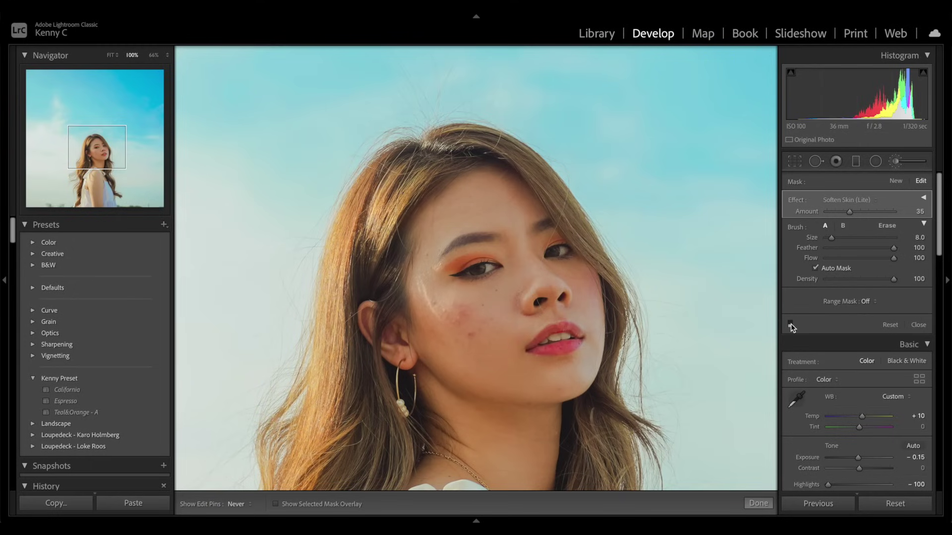
{"action": "key", "text": "z"}
{"action": "left_click", "coordinate": [790, 323]}
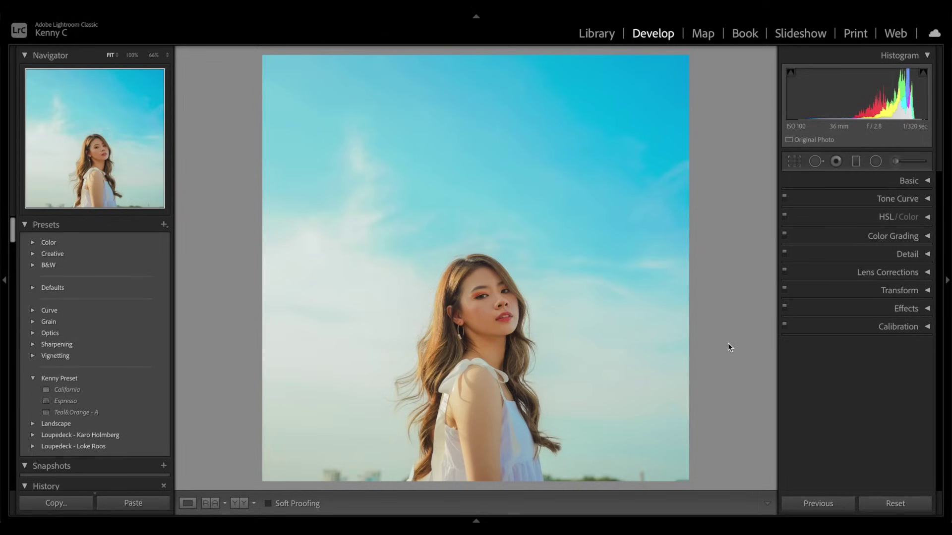
- Enable Solo Mode for the editing panels and expand HSL/Color, then Detail
{"action": "right_click", "coordinate": [905, 183]}
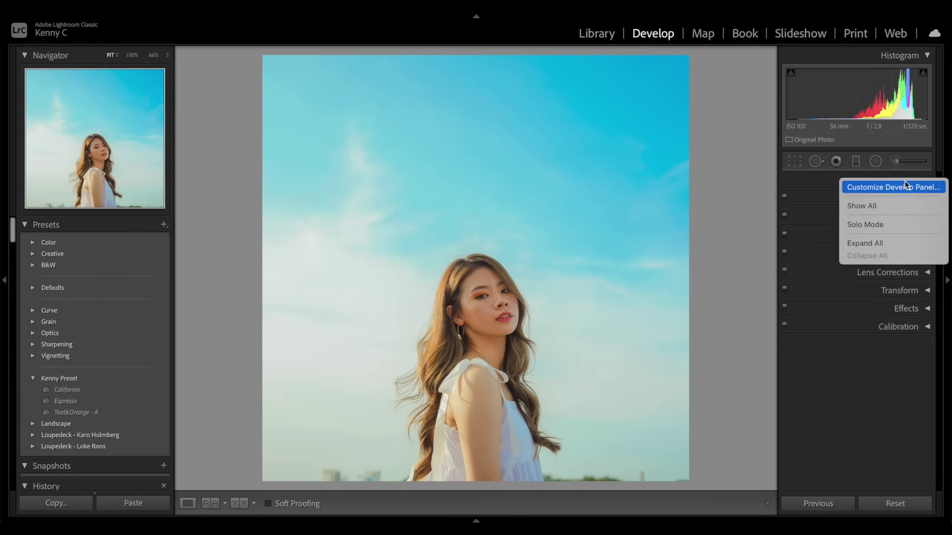
{"action": "left_click", "coordinate": [888, 222]}
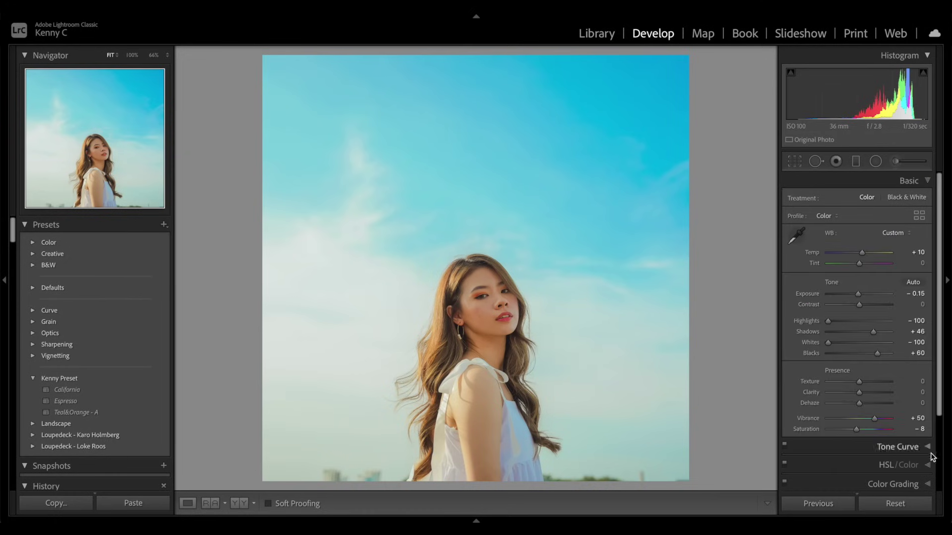
{"action": "left_click", "coordinate": [927, 465]}
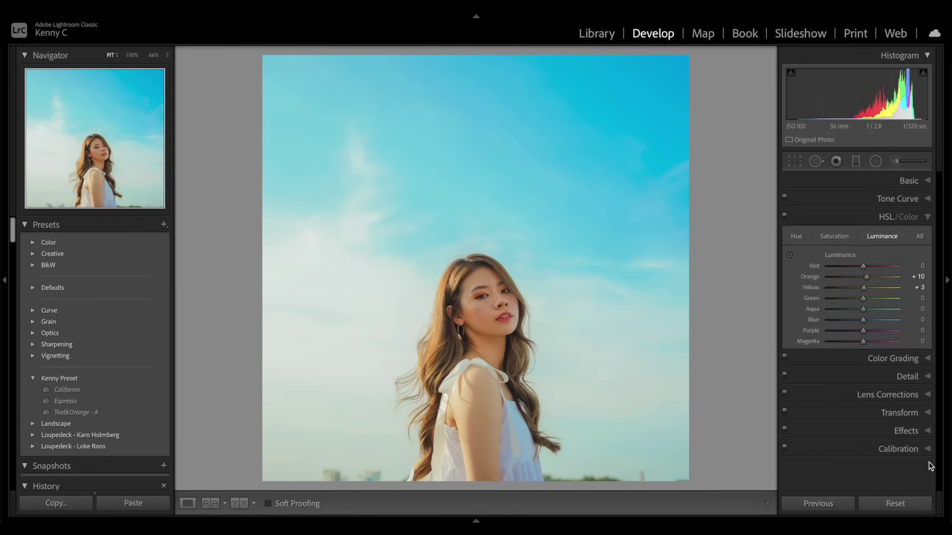
{"action": "left_click", "coordinate": [927, 377]}
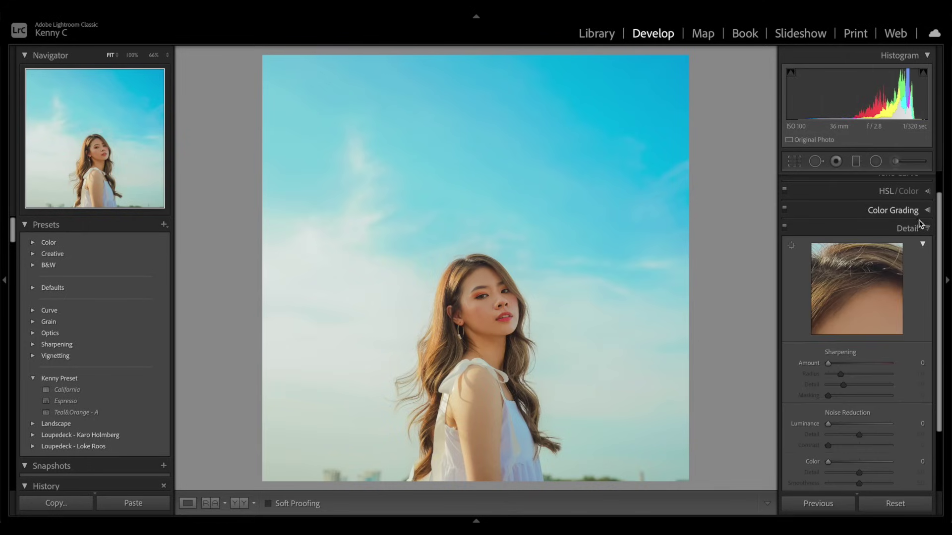
- Expand and collapse the Transform panel, then change the Solo Mode panel setting again
{"action": "scroll", "coordinate": [901, 240], "scroll_direction": "down", "scroll_amount": 2}
{"action": "scroll", "coordinate": [901, 240], "scroll_direction": "down", "scroll_amount": 1}
{"action": "left_click", "coordinate": [926, 441]}
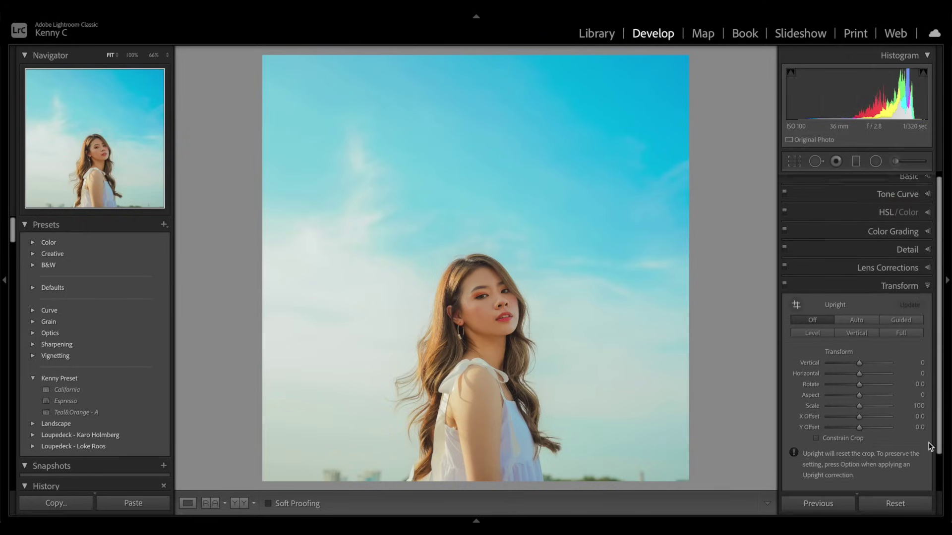
{"action": "left_click", "coordinate": [926, 283]}
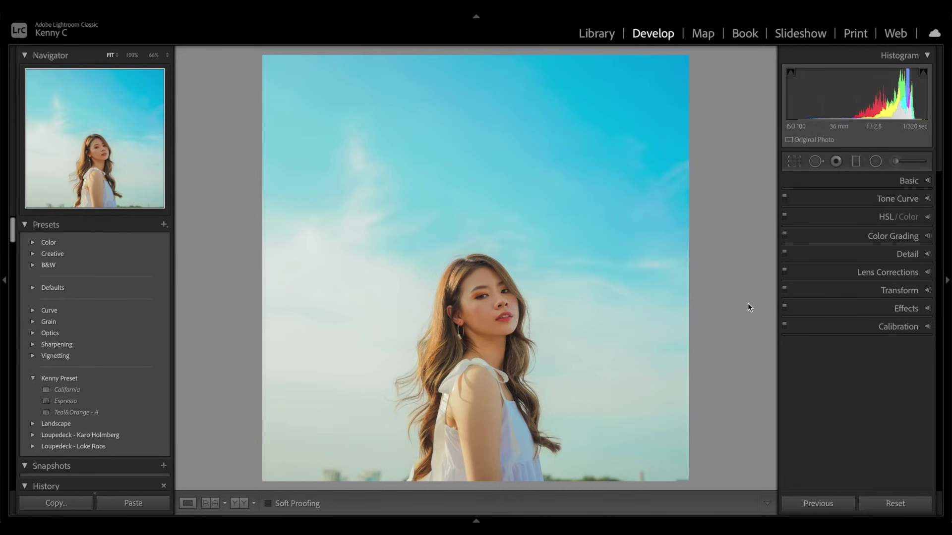
{"action": "right_click", "coordinate": [913, 200]}
{"action": "left_click", "coordinate": [897, 242]}
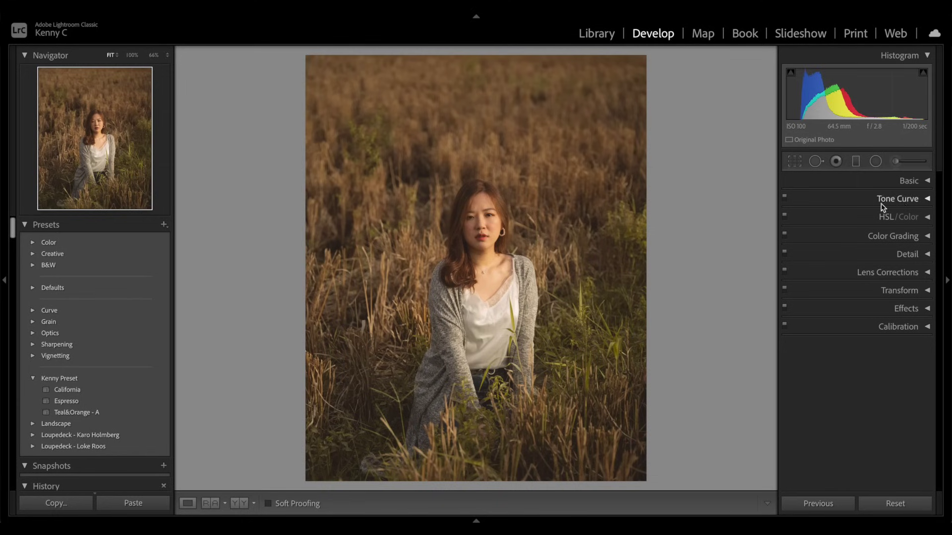
- Lower highlights and shadows in the Basic panel, then use Reset Tone to zero all tone sliders
{"action": "left_click", "coordinate": [925, 181]}
{"action": "mouse_move", "coordinate": [859, 322]}
{"action": "left_mouse_down"}
{"action": "mouse_move", "coordinate": [828, 321]}
{"action": "mouse_move", "coordinate": [861, 347]}
{"action": "mouse_move", "coordinate": [882, 344]}
{"action": "left_mouse_up"}
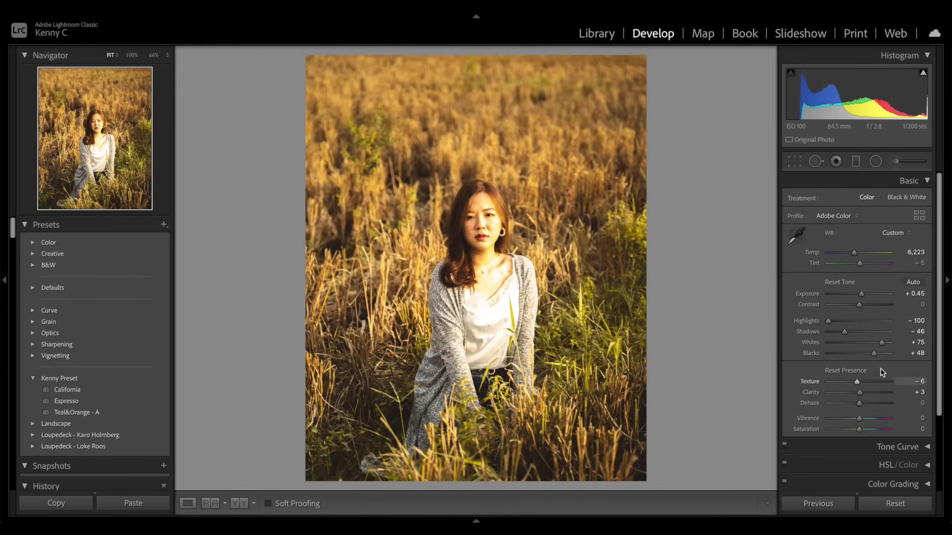
{"action": "left_click", "coordinate": [835, 281]}
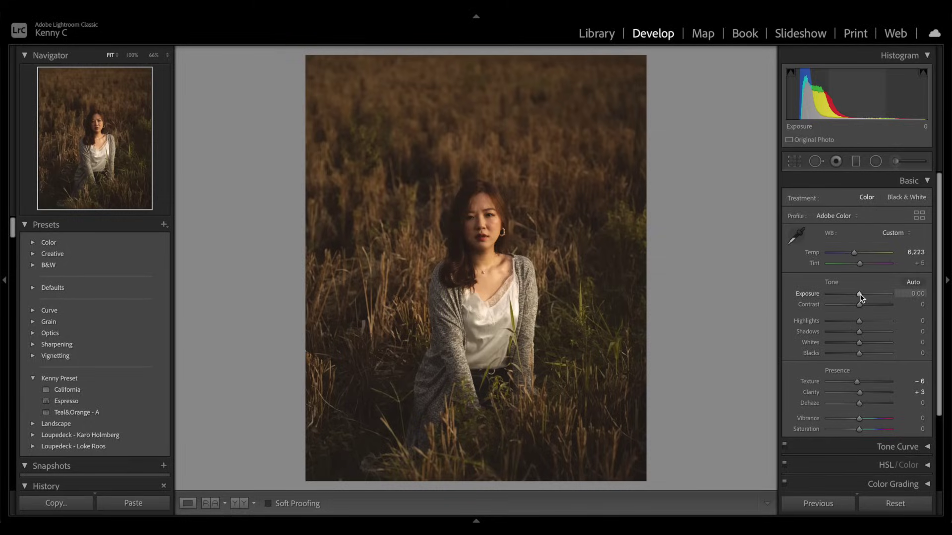
- Set Exposure to +1.20 using the Alt clipping preview to avoid blown-out highlights
{"action": "left_click_drag", "start_coordinate": [860, 294], "coordinate": [888, 296]}
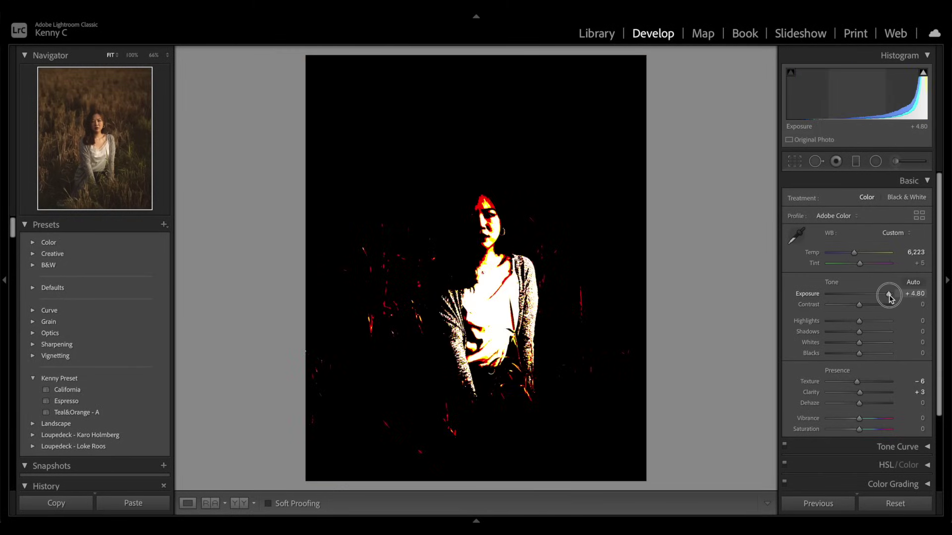
{"action": "left_click_drag", "start_coordinate": [889, 296], "coordinate": [889, 296]}
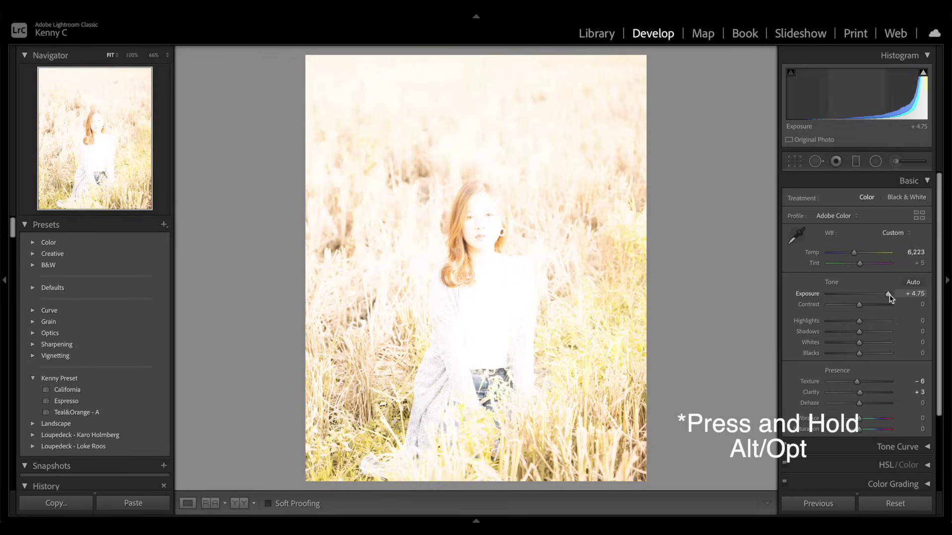
{"action": "left_click_drag", "start_coordinate": [889, 295], "coordinate": [869, 298]}
{"action": "scroll", "coordinate": [867, 295], "scroll_direction": "down", "scroll_amount": 1}
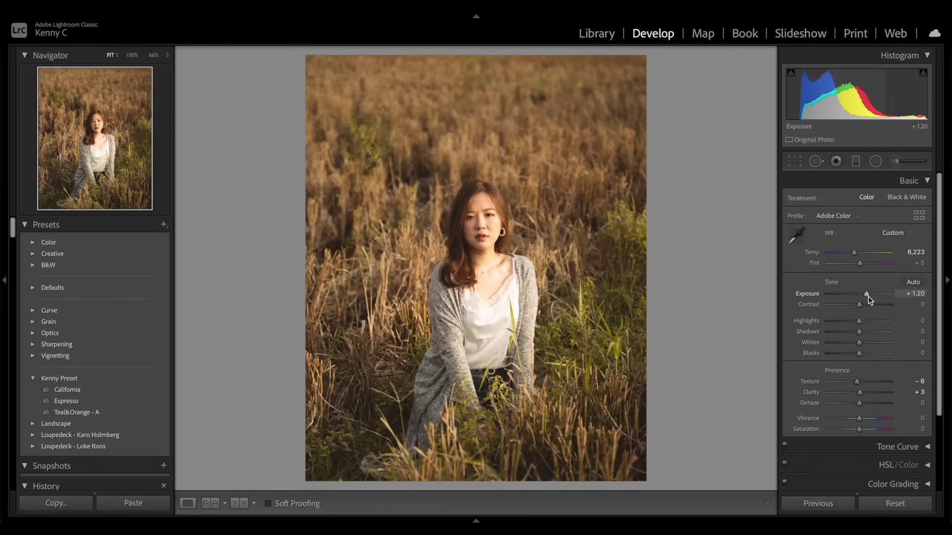
{"action": "left_click", "coordinate": [927, 181]}
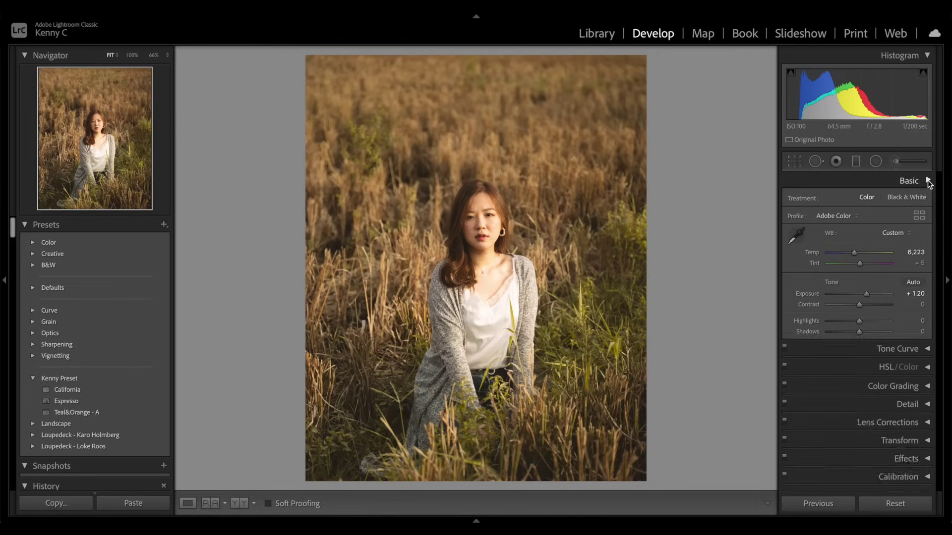
- Set sharpening Amount 40 and Masking 70 with the mask preview, then collapse the Detail panel
{"action": "left_click", "coordinate": [927, 254]}
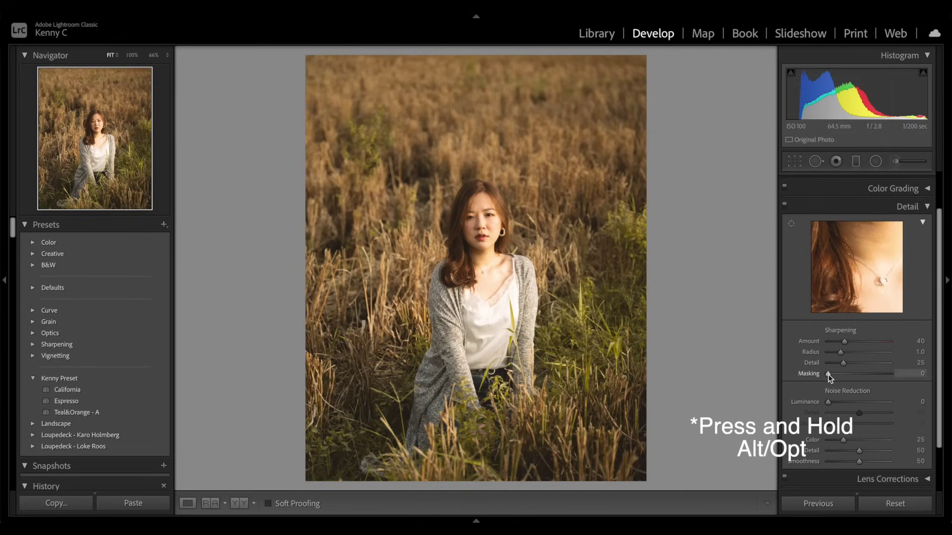
{"action": "left_click_drag", "start_coordinate": [828, 374], "coordinate": [831, 374]}
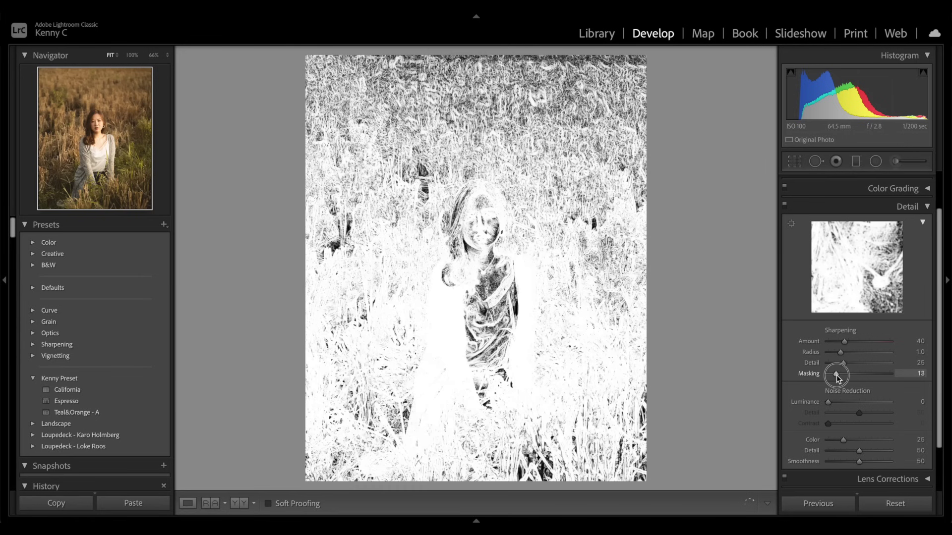
{"action": "left_click_drag", "start_coordinate": [831, 376], "coordinate": [872, 379]}
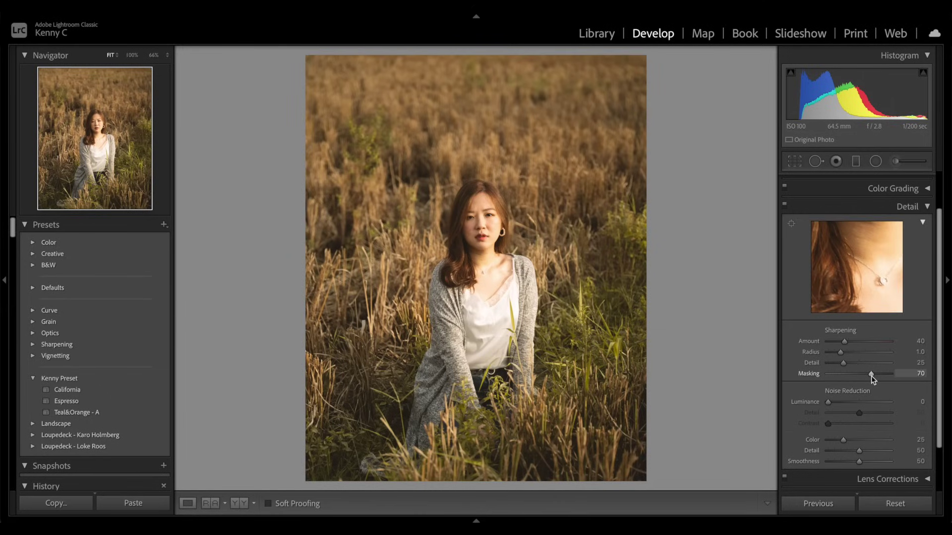
{"action": "left_click", "coordinate": [926, 208]}
- Raise the bottom point of the point tone curve to fade and brighten the shadows
{"action": "left_click", "coordinate": [926, 198]}
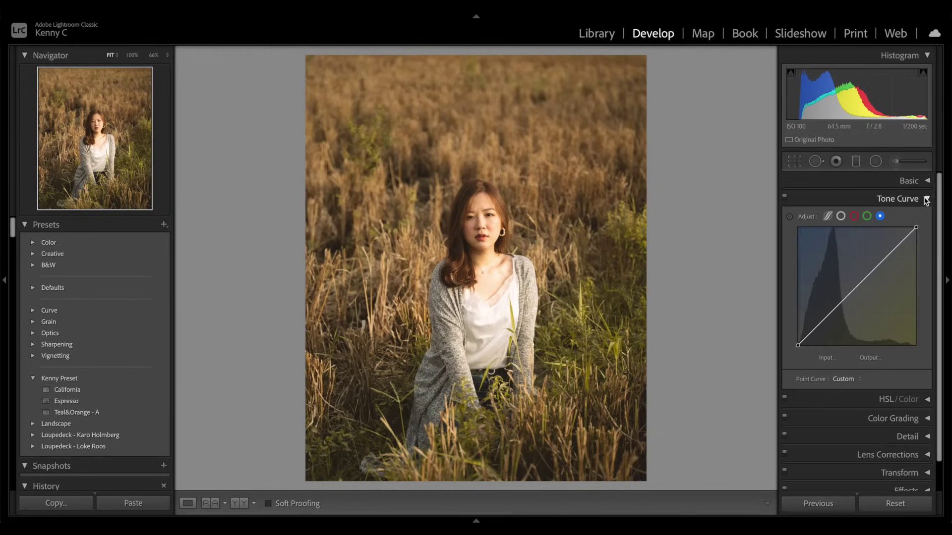
{"action": "left_click", "coordinate": [842, 217]}
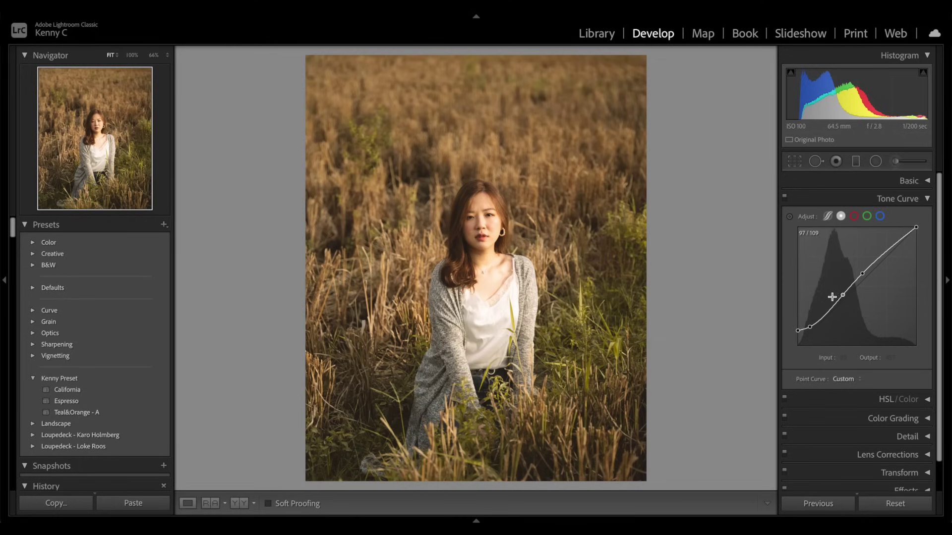
{"action": "left_click_drag", "start_coordinate": [810, 328], "coordinate": [819, 305]}
{"action": "mouse_move", "coordinate": [808, 329]}
{"action": "left_mouse_down"}
{"action": "mouse_move", "coordinate": [810, 313]}
{"action": "mouse_move", "coordinate": [809, 326]}
{"action": "left_mouse_up"}
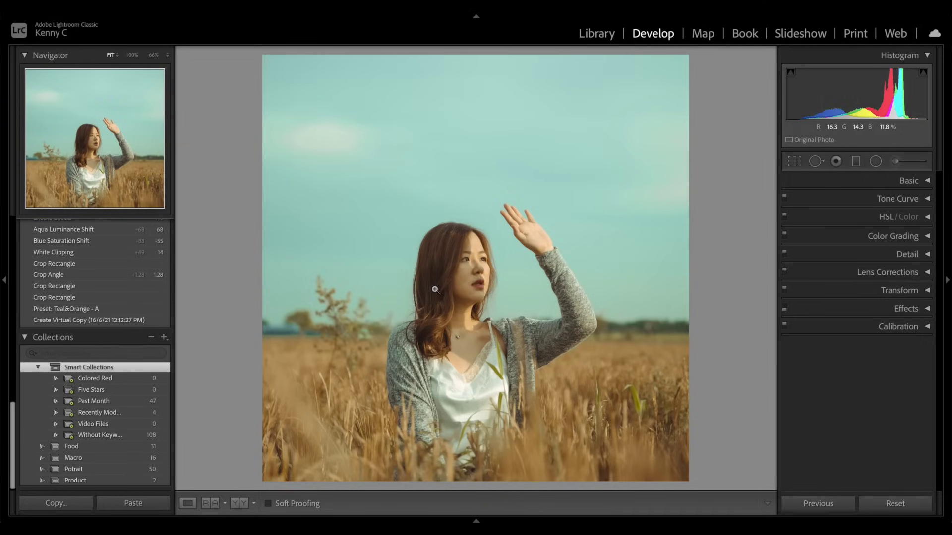
- Use the HSL Targeted Adjustment tool on the skin to shift orange/yellow hue and brighten their luminance
{"action": "left_click", "coordinate": [927, 217]}
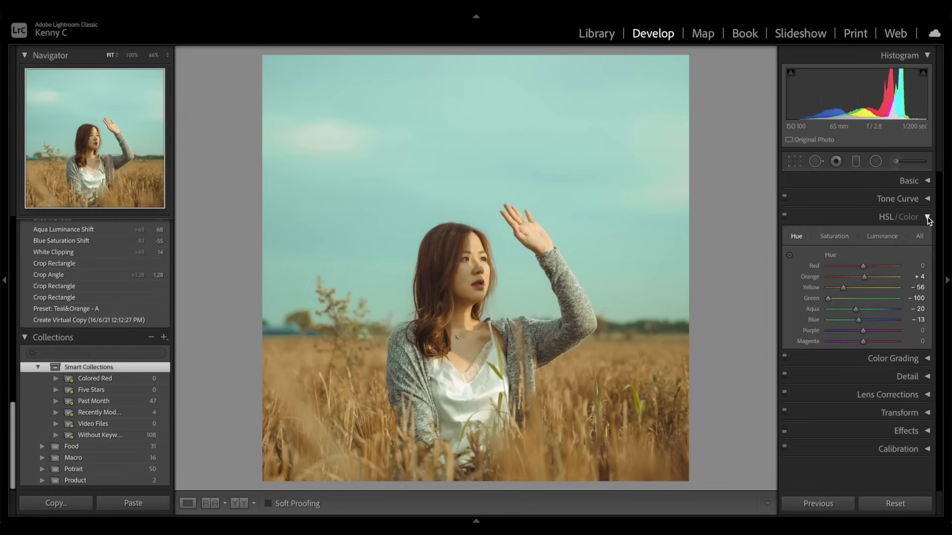
{"action": "left_click", "coordinate": [790, 255]}
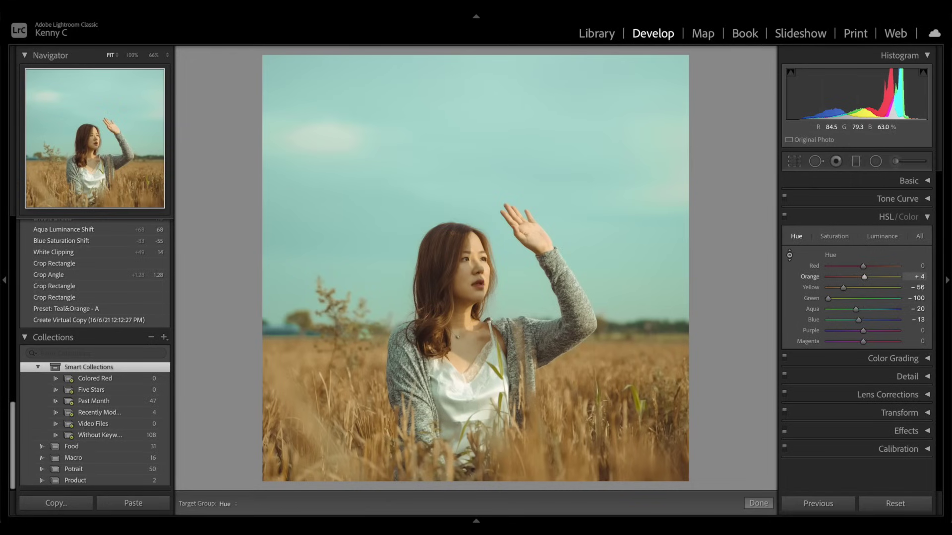
{"action": "left_click_drag", "start_coordinate": [471, 268], "coordinate": [471, 287]}
{"action": "left_click", "coordinate": [874, 237]}
{"action": "left_click_drag", "start_coordinate": [466, 307], "coordinate": [466, 278]}
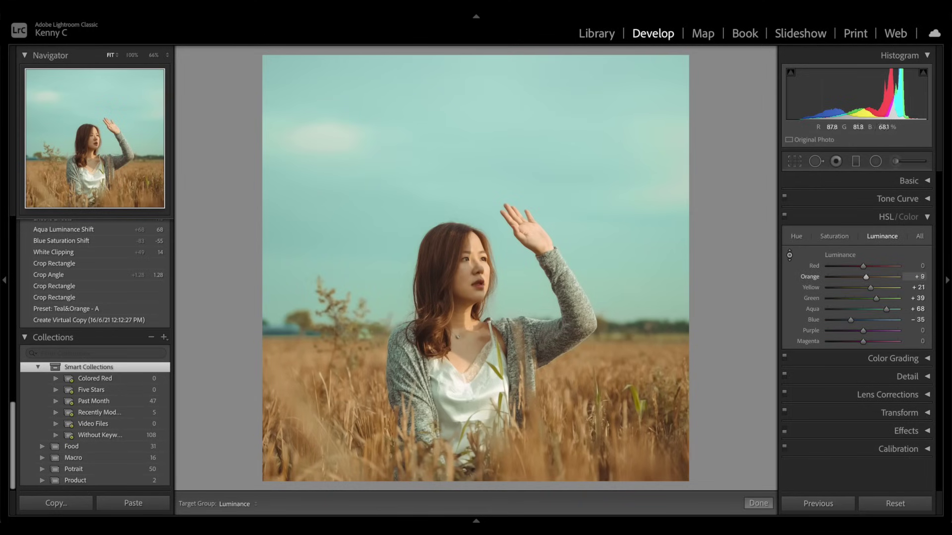
{"action": "left_click_drag", "start_coordinate": [481, 233], "coordinate": [481, 253]}
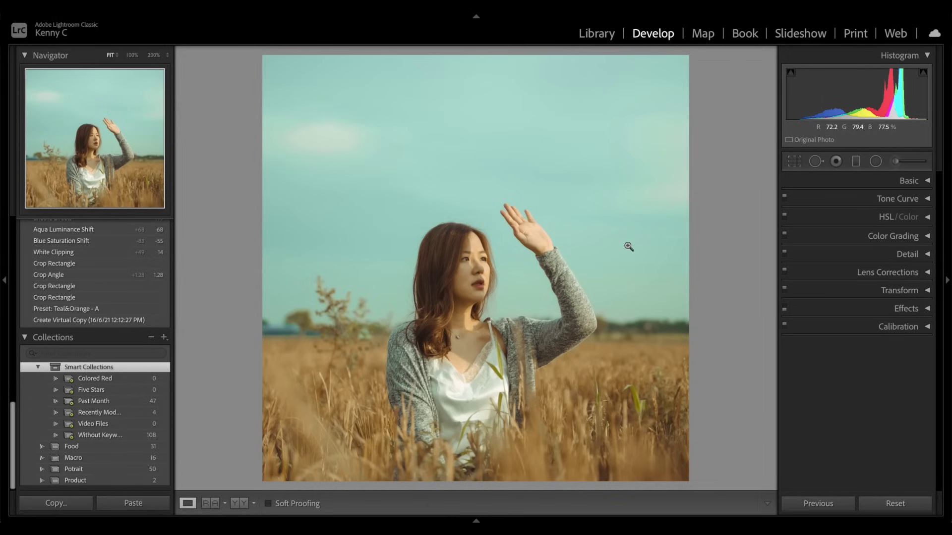
- Zoom the Navigator to 200% and brush Soften Skin (Lite) across the woman's cheek
{"action": "left_click", "coordinate": [900, 162]}
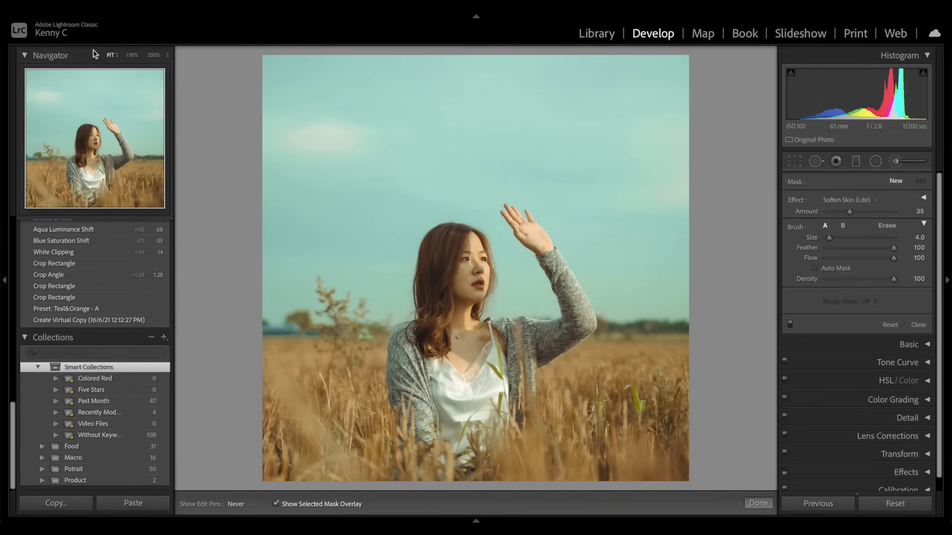
{"action": "left_click", "coordinate": [131, 55]}
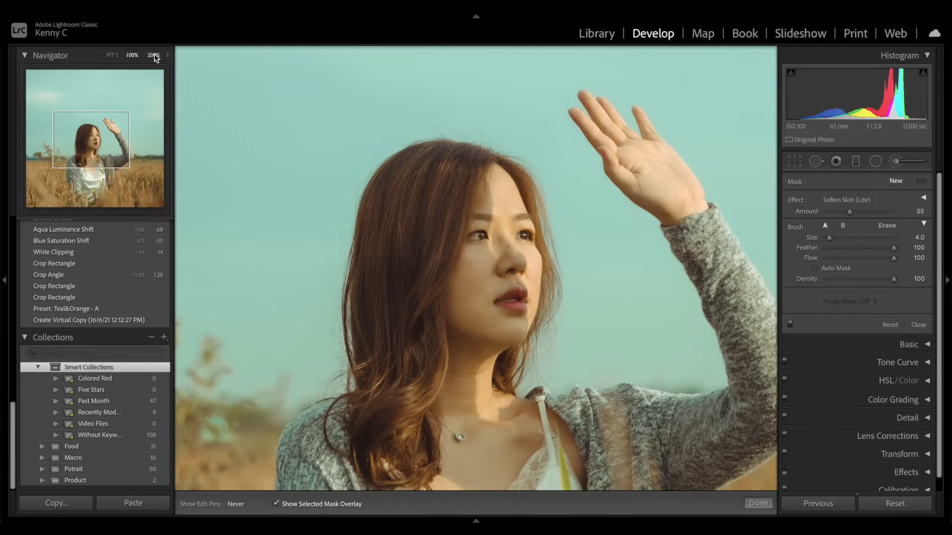
{"action": "left_click", "coordinate": [154, 55]}
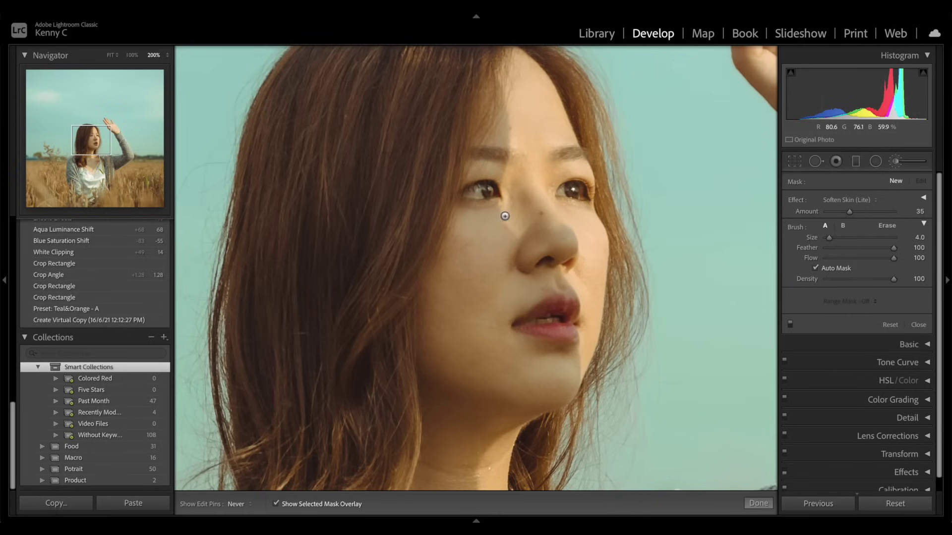
{"action": "mouse_move", "coordinate": [492, 215]}
{"action": "left_mouse_down"}
{"action": "mouse_move", "coordinate": [513, 170]}
{"action": "mouse_move", "coordinate": [537, 168]}
{"action": "mouse_move", "coordinate": [557, 202]}
{"action": "mouse_move", "coordinate": [583, 170]}
{"action": "mouse_move", "coordinate": [563, 201]}
{"action": "mouse_move", "coordinate": [556, 187]}
{"action": "mouse_move", "coordinate": [553, 199]}
{"action": "left_mouse_up"}
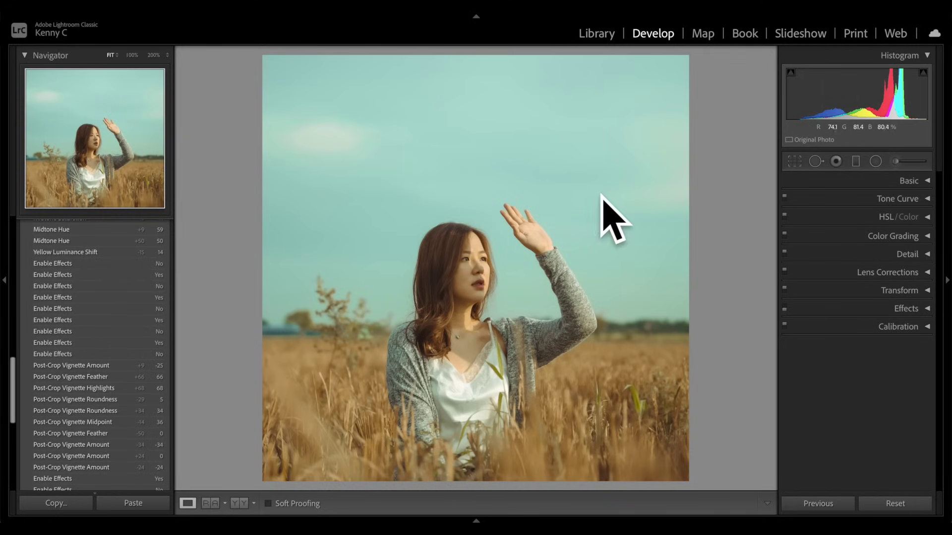
- Draw a tilted graduated mask and restrict it with a Color range mask sampled from the sky
{"action": "left_click", "coordinate": [855, 161]}
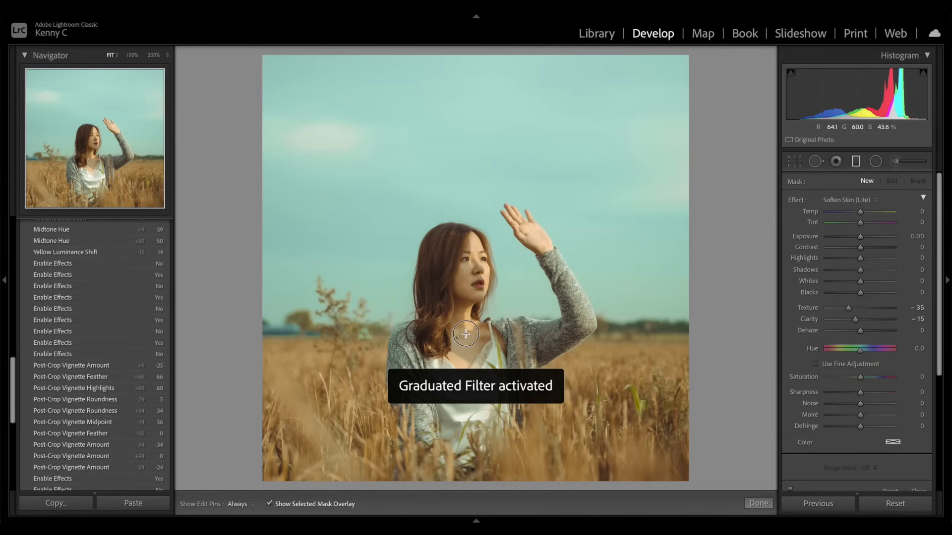
{"action": "left_click_drag", "start_coordinate": [465, 334], "coordinate": [465, 410]}
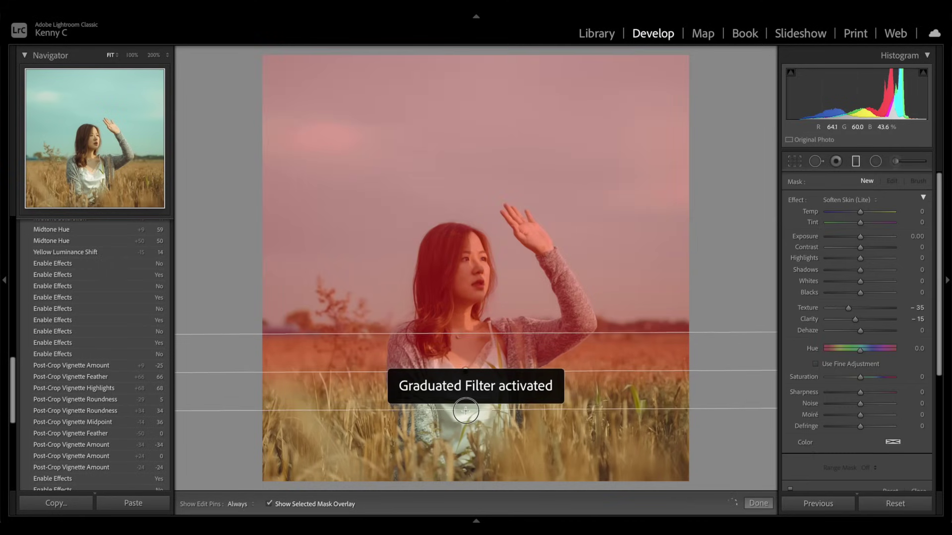
{"action": "left_click_drag", "start_coordinate": [465, 411], "coordinate": [549, 406]}
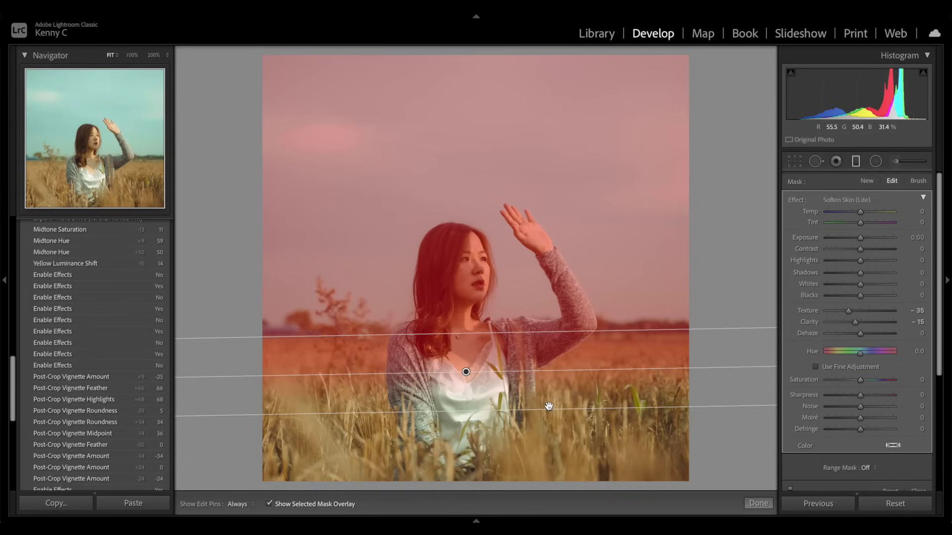
{"action": "left_click", "coordinate": [865, 469]}
{"action": "left_click", "coordinate": [869, 480]}
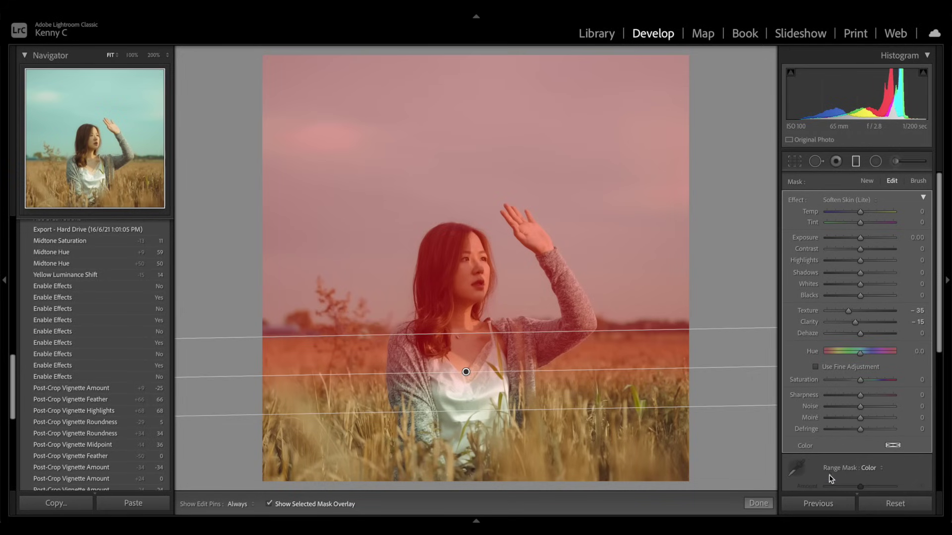
{"action": "left_click", "coordinate": [807, 461]}
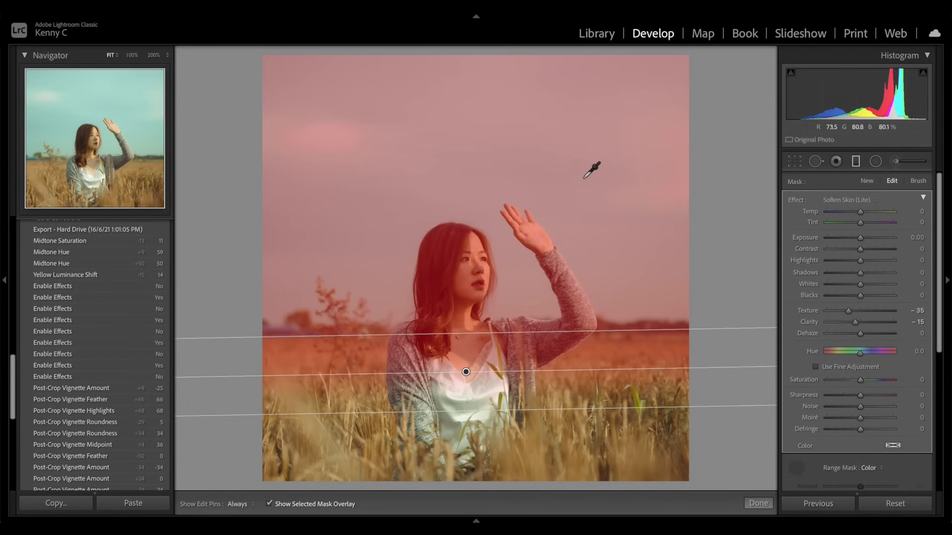
{"action": "left_click", "coordinate": [582, 174]}
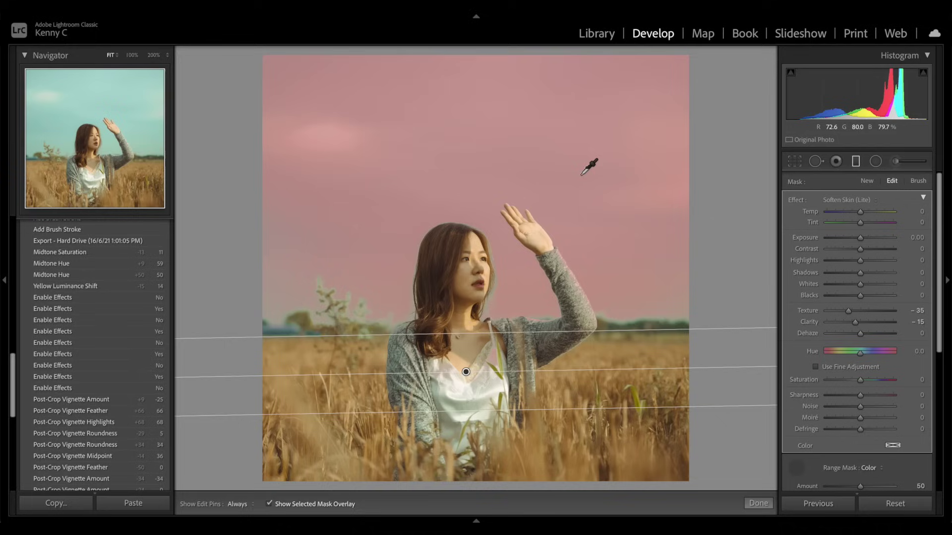
- Tighten the colour range to Amount 75, hide the overlay and adjust the mask's exposure
{"action": "scroll", "coordinate": [869, 475], "scroll_direction": "down", "scroll_amount": 2}
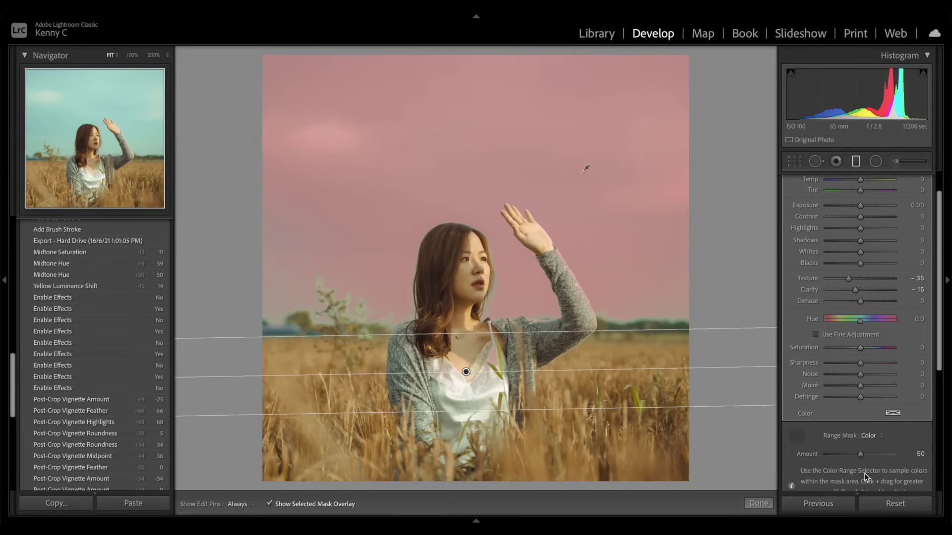
{"action": "mouse_move", "coordinate": [860, 452]}
{"action": "left_mouse_down"}
{"action": "mouse_move", "coordinate": [894, 452]}
{"action": "mouse_move", "coordinate": [877, 456]}
{"action": "left_mouse_up"}
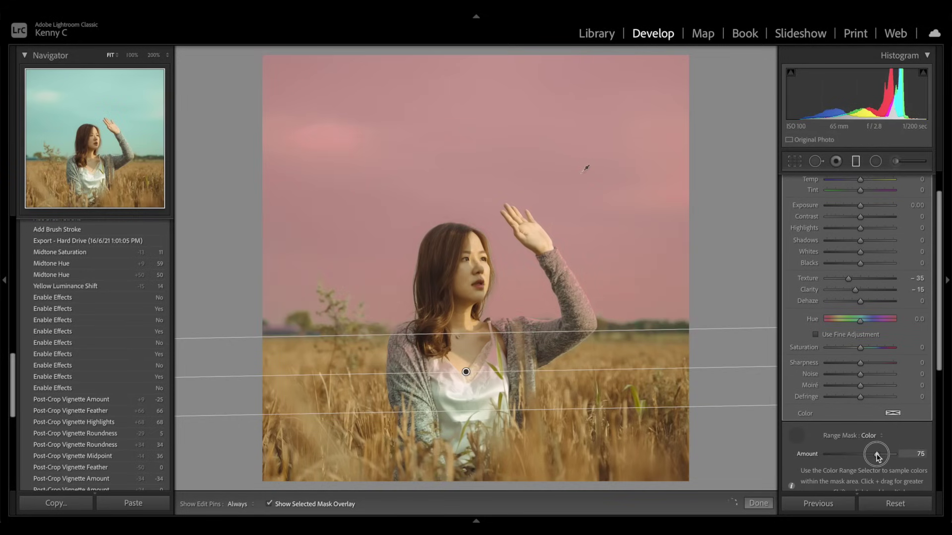
{"action": "scroll", "coordinate": [822, 368], "scroll_direction": "up", "scroll_amount": 2}
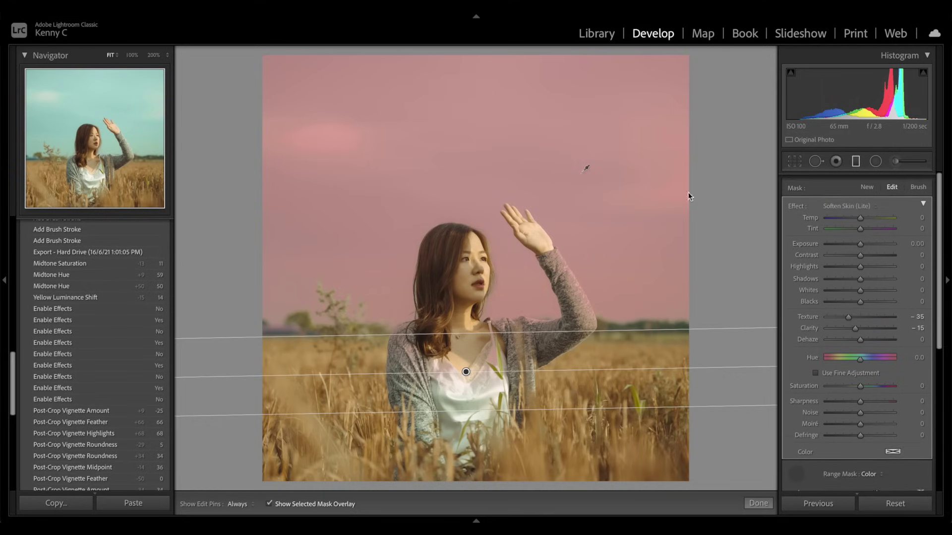
{"action": "key", "text": "o"}
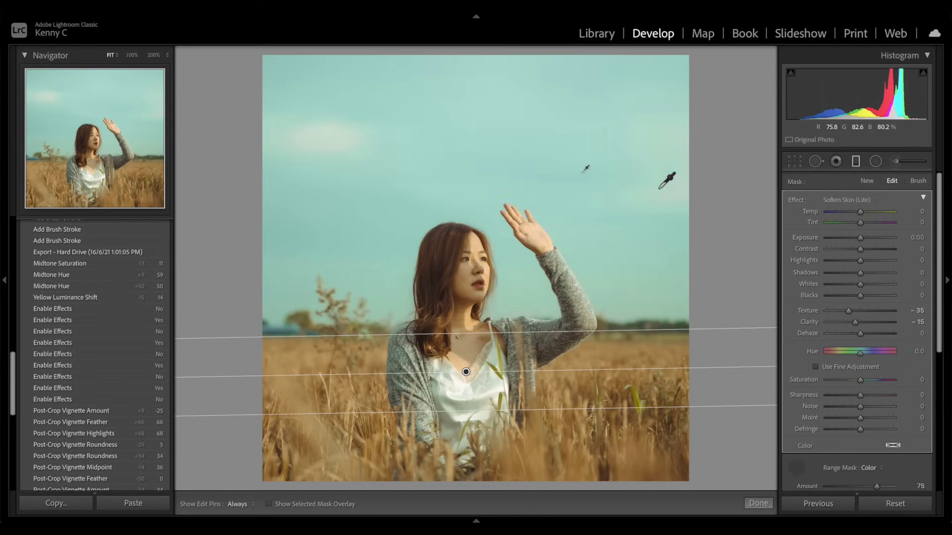
{"action": "mouse_move", "coordinate": [860, 242]}
{"action": "left_mouse_down"}
{"action": "mouse_move", "coordinate": [846, 243]}
{"action": "mouse_move", "coordinate": [860, 243]}
{"action": "left_mouse_up"}
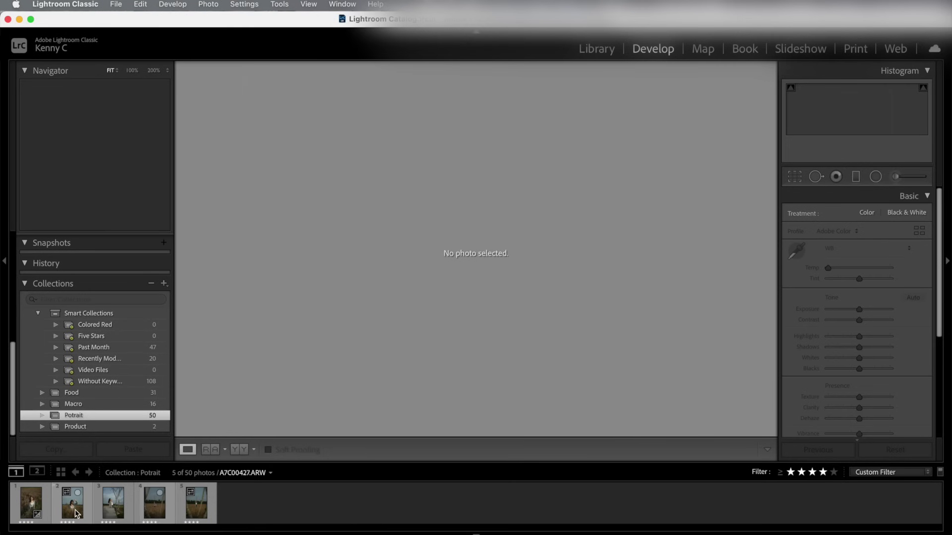
{"action": "left_click", "coordinate": [25, 506]}
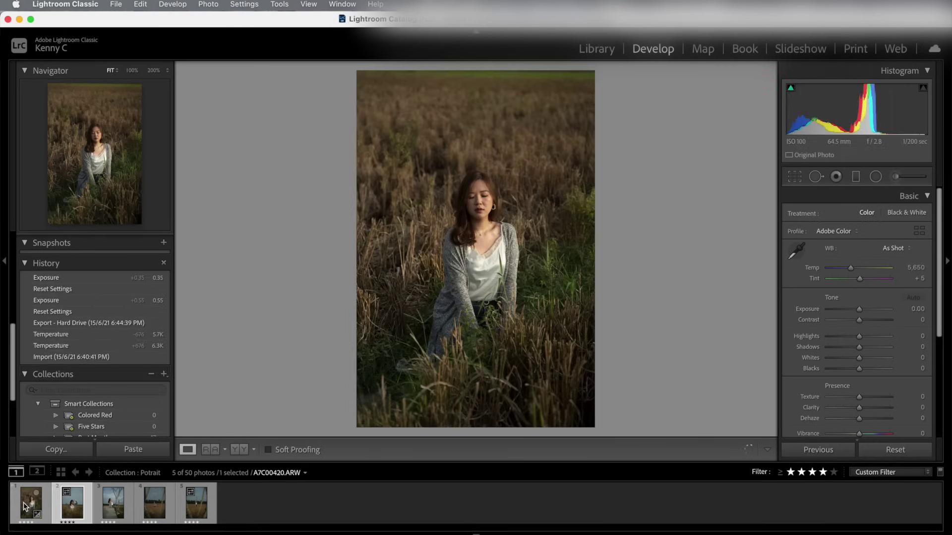
- Browse the portraits, then brighten the seated first portrait's exposure to +0.45
{"action": "key", "text": "Right"}
{"action": "key", "text": "Right"}
{"action": "key", "text": "Right"}
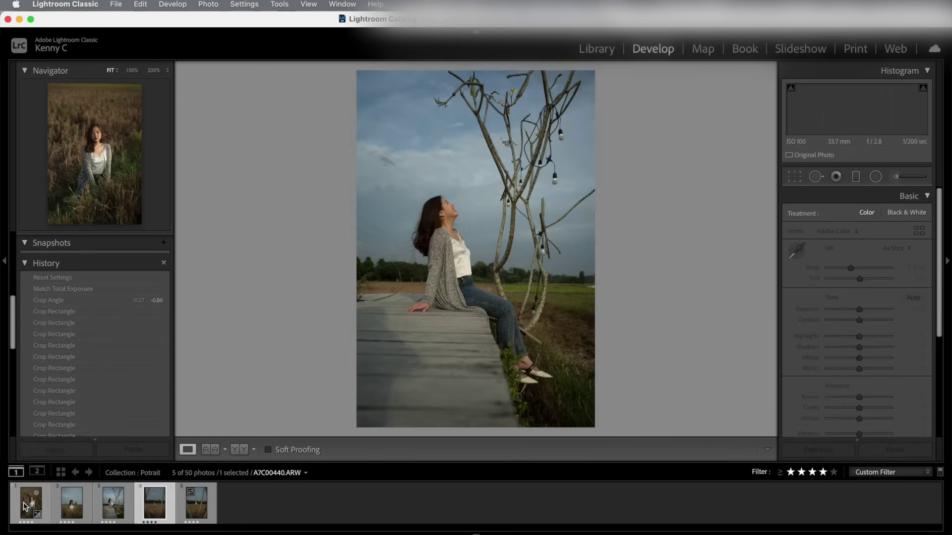
{"action": "key", "text": "Right"}
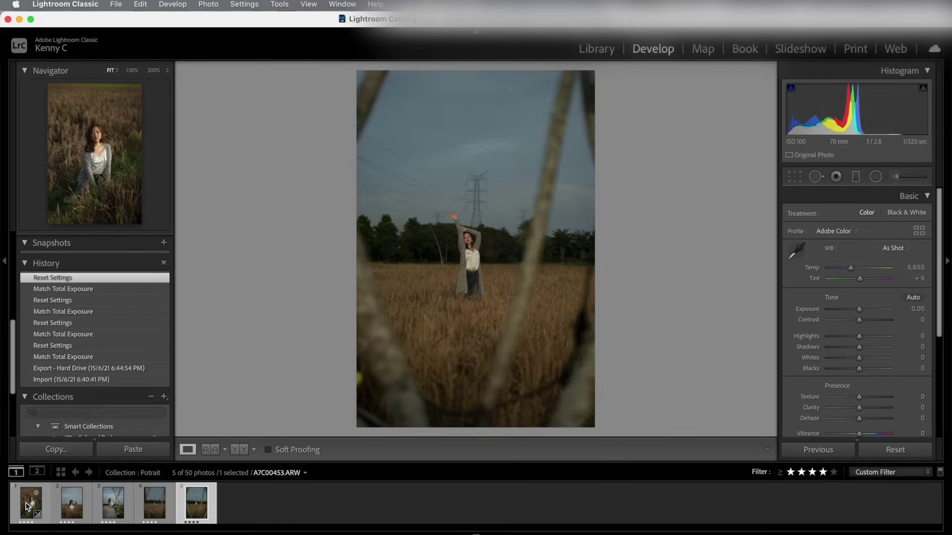
{"action": "left_click", "coordinate": [24, 506]}
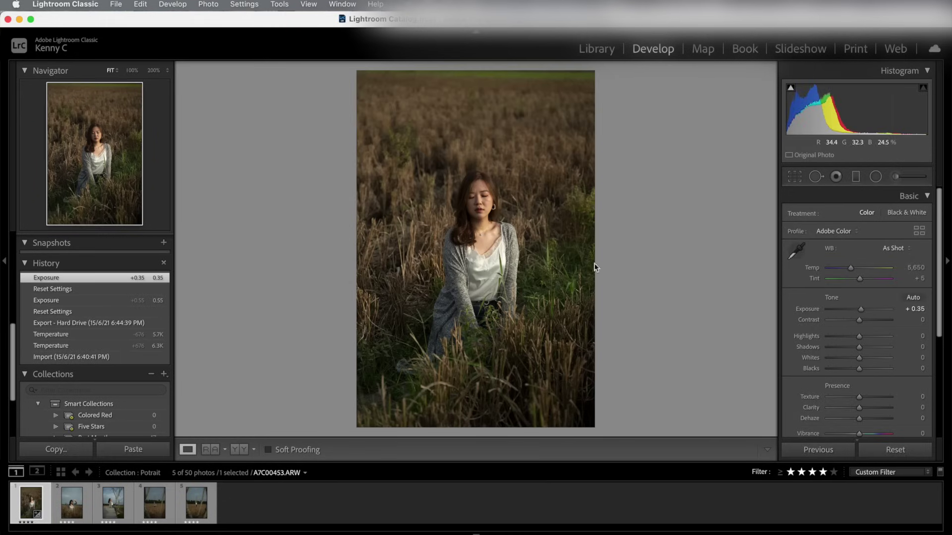
{"action": "left_click_drag", "start_coordinate": [859, 313], "coordinate": [864, 315]}
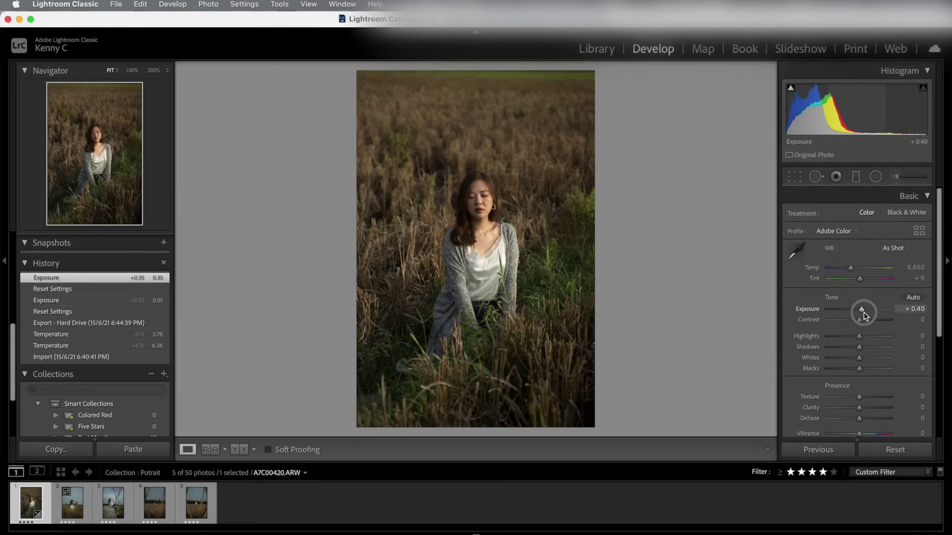
{"action": "left_click_drag", "start_coordinate": [863, 315], "coordinate": [862, 312]}
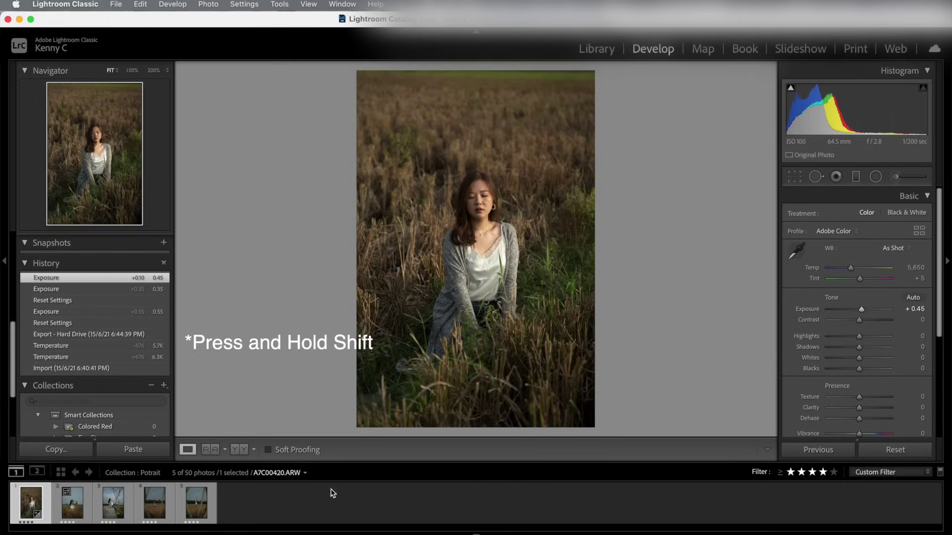
{"action": "mouse_move", "coordinate": [196, 502]}
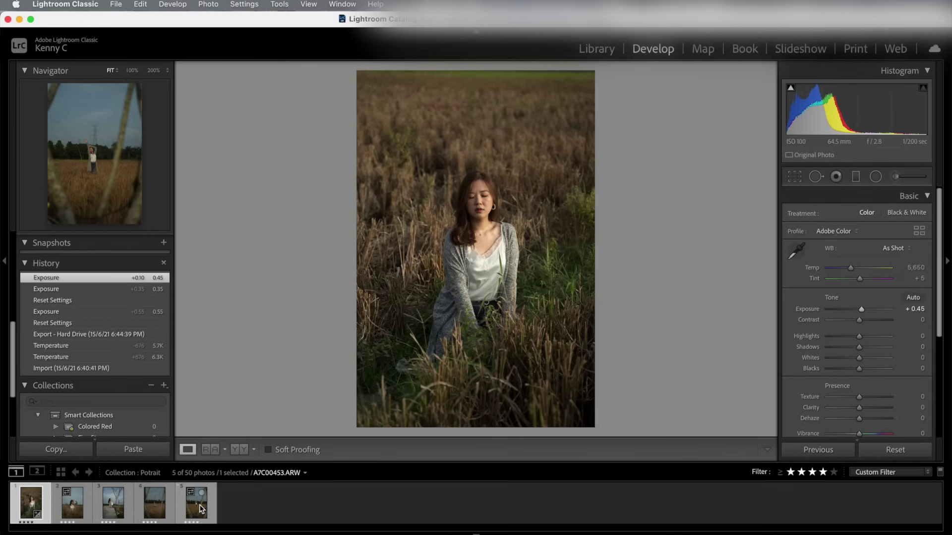
- Select all five portraits and apply Match Total Exposures, then view the next portraits
{"action": "key", "text": "super+a"}
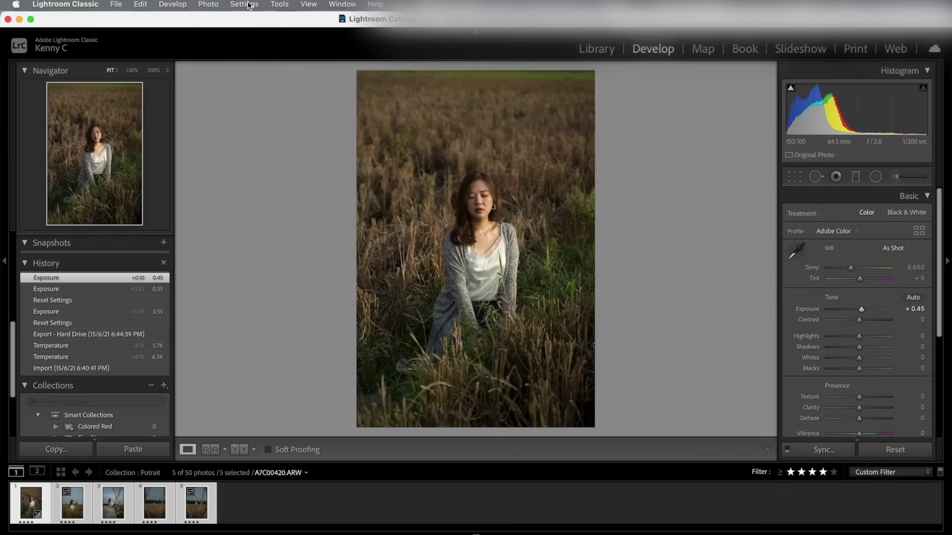
{"action": "left_click", "coordinate": [249, 5]}
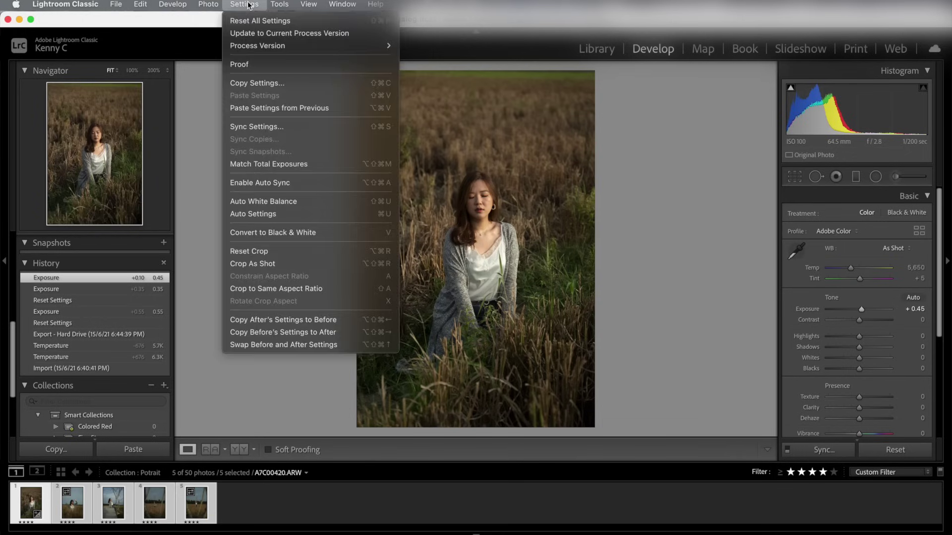
{"action": "left_click", "coordinate": [257, 164]}
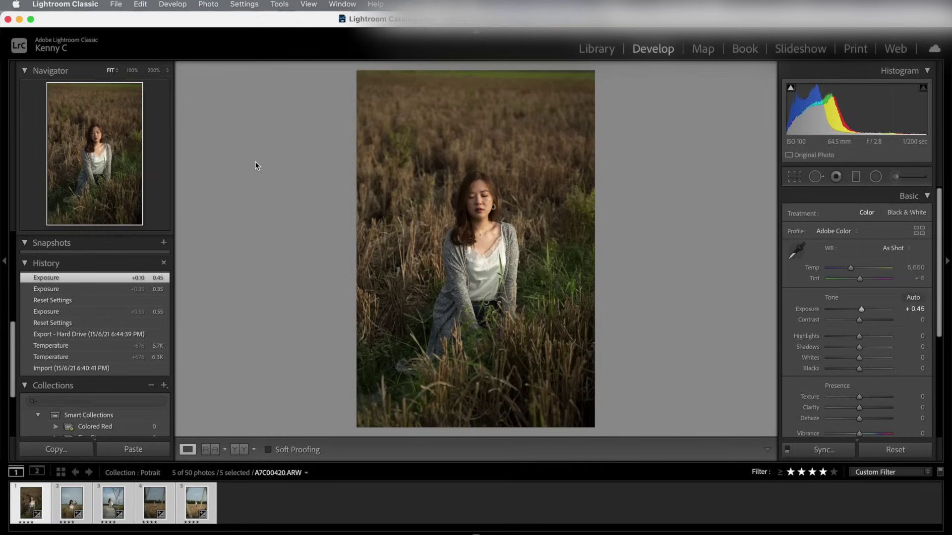
{"action": "left_click", "coordinate": [71, 498]}
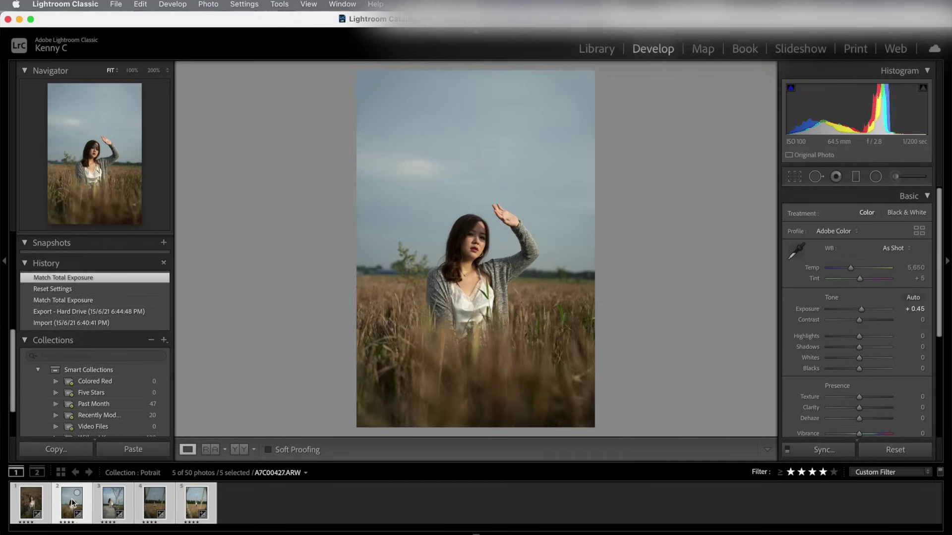
{"action": "key", "text": "Right"}
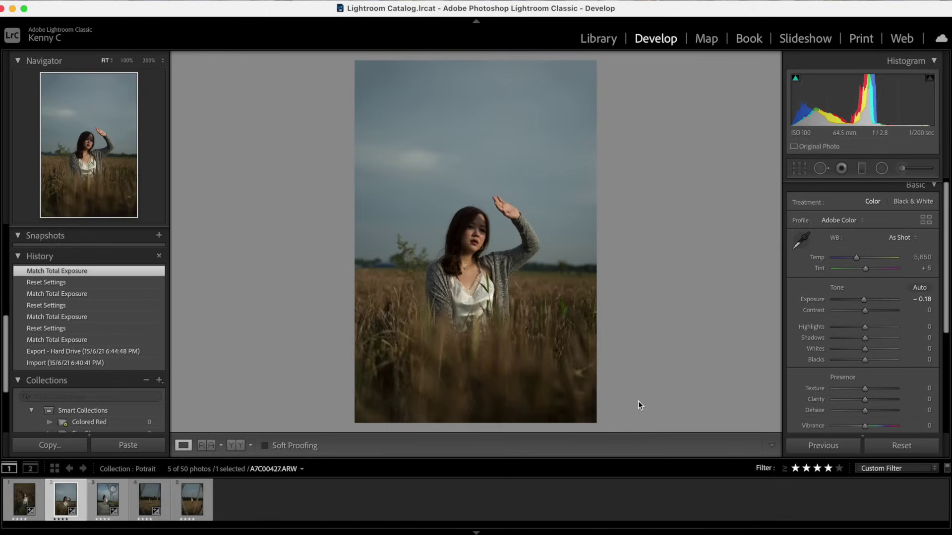
- Adjust the Basic tone sliders and boost vibrance on the raised-hand portrait
{"action": "mouse_move", "coordinate": [864, 327]}
{"action": "left_mouse_down"}
{"action": "mouse_move", "coordinate": [833, 327]}
{"action": "mouse_move", "coordinate": [881, 337]}
{"action": "mouse_move", "coordinate": [860, 310]}
{"action": "left_mouse_up"}
{"action": "double_click", "coordinate": [815, 348]}
{"action": "double_click", "coordinate": [815, 360]}
{"action": "left_click_drag", "start_coordinate": [863, 299], "coordinate": [874, 317]}
{"action": "left_click_drag", "start_coordinate": [864, 329], "coordinate": [827, 350]}
- Lift the tone curve's black point to fade the shadows
{"action": "left_click", "coordinate": [903, 347]}
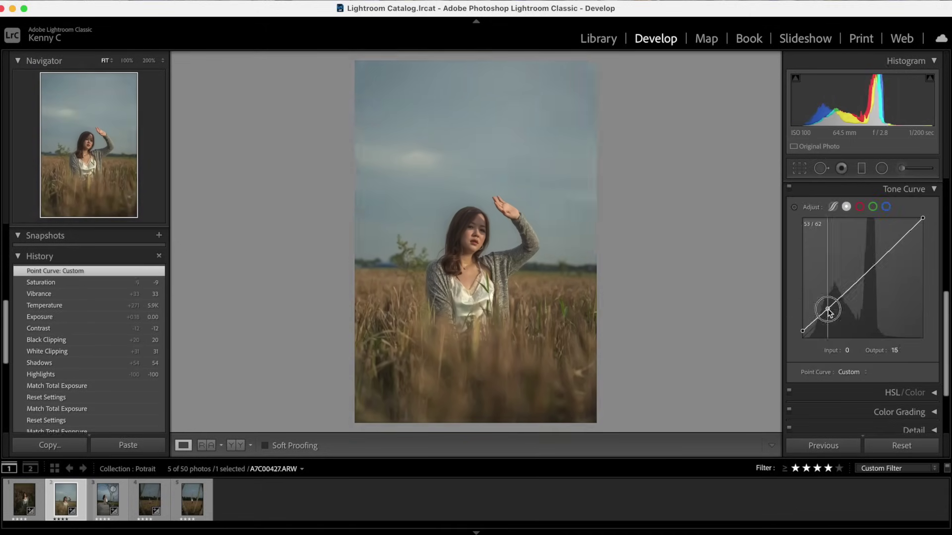
{"action": "left_click_drag", "start_coordinate": [875, 269], "coordinate": [869, 269]}
{"action": "left_click_drag", "start_coordinate": [802, 374], "coordinate": [803, 361]}
{"action": "scroll", "coordinate": [863, 322], "scroll_direction": "up", "scroll_amount": 5}
{"action": "mouse_move", "coordinate": [864, 365]}
{"action": "left_mouse_down"}
{"action": "mouse_move", "coordinate": [873, 366]}
{"action": "mouse_move", "coordinate": [827, 354]}
{"action": "left_mouse_up"}
{"action": "scroll", "coordinate": [863, 322], "scroll_direction": "down", "scroll_amount": 5}
- Boost Aqua and Blue HSL saturation to turn the sky teal
{"action": "left_click", "coordinate": [904, 430]}
{"action": "double_click", "coordinate": [817, 318]}
{"action": "left_click", "coordinate": [839, 245]}
{"action": "mouse_move", "coordinate": [869, 319]}
{"action": "left_mouse_down"}
{"action": "mouse_move", "coordinate": [895, 329]}
{"action": "mouse_move", "coordinate": [879, 307]}
{"action": "left_mouse_up"}
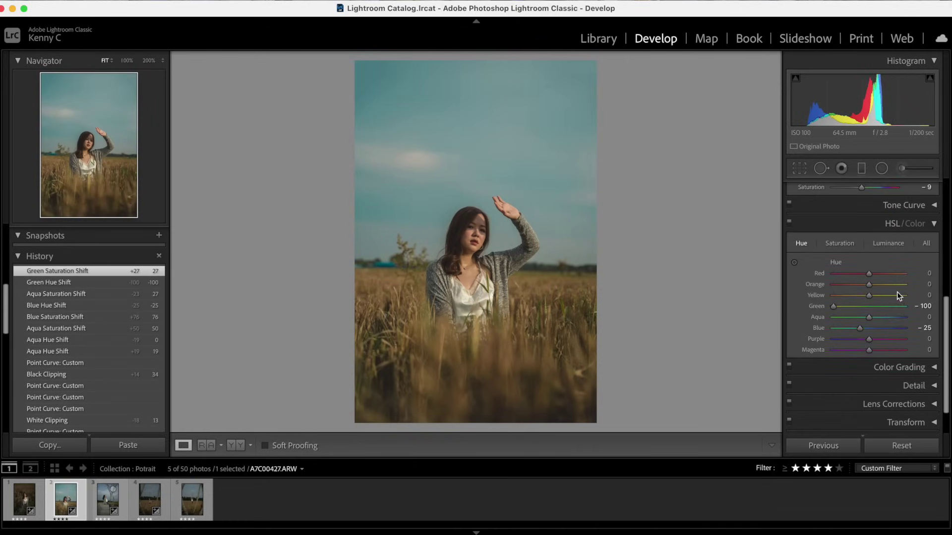
- Tint shadows, midtones and highlights with Color Grading wheels and warm Temp to 6,073
{"action": "left_click", "coordinate": [899, 369]}
{"action": "mouse_move", "coordinate": [826, 349]}
{"action": "left_mouse_down"}
{"action": "mouse_move", "coordinate": [836, 320]}
{"action": "mouse_move", "coordinate": [832, 343]}
{"action": "left_mouse_up"}
{"action": "left_click_drag", "start_coordinate": [899, 348], "coordinate": [893, 352]}
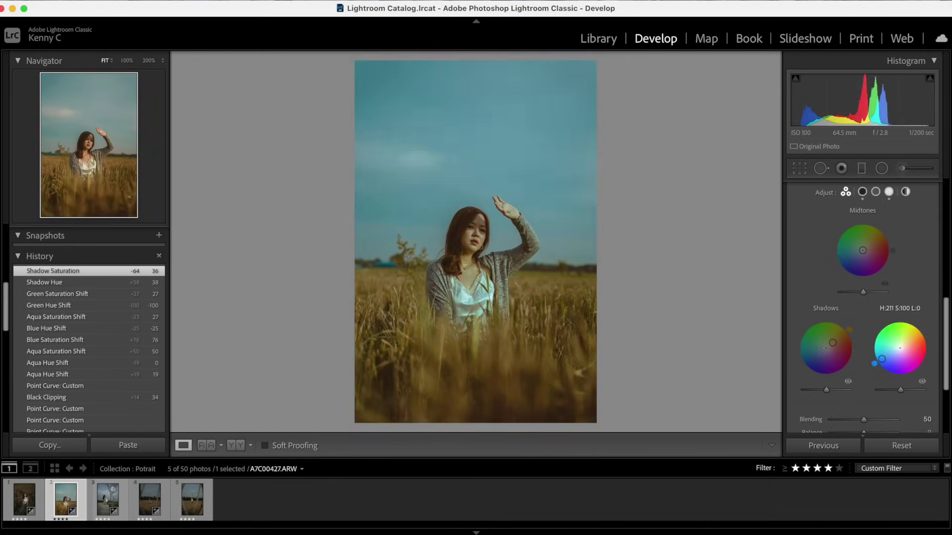
{"action": "left_click_drag", "start_coordinate": [866, 255], "coordinate": [858, 260]}
{"action": "scroll", "coordinate": [862, 298], "scroll_direction": "up", "scroll_amount": 10}
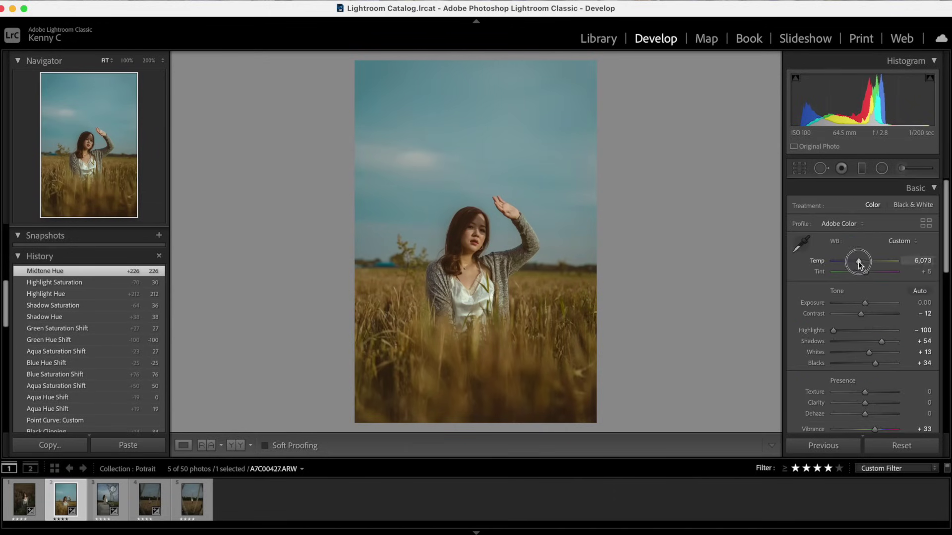
{"action": "left_click", "coordinate": [193, 500], "text": "shift"}
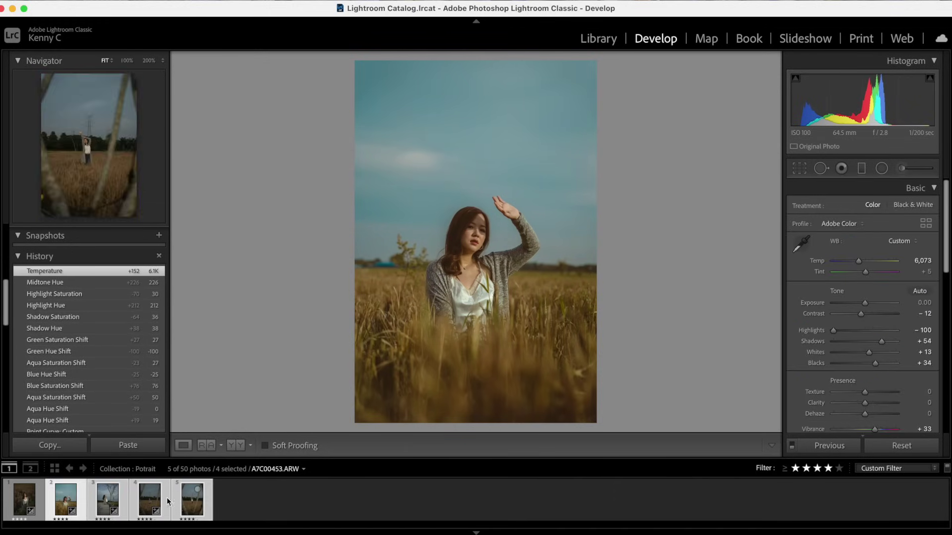
{"action": "mouse_move", "coordinate": [24, 499]}
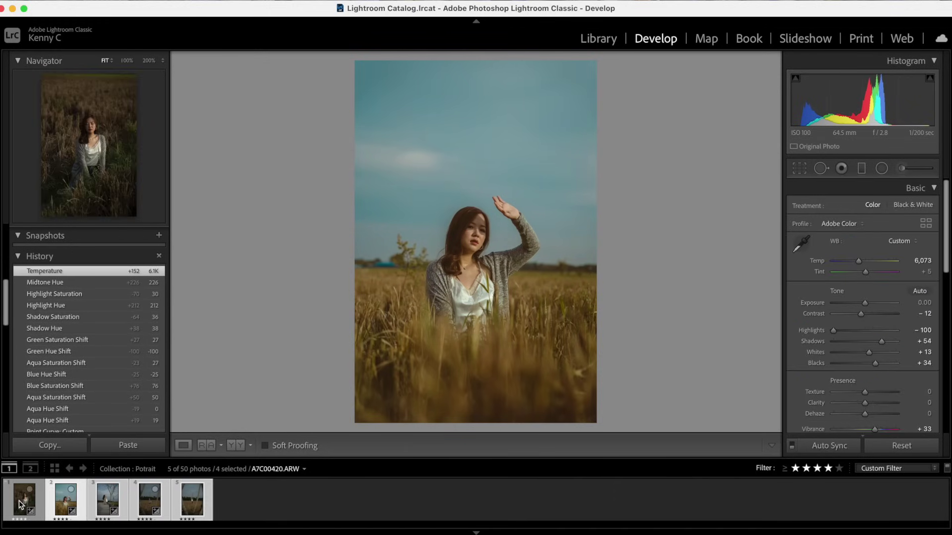
- Sync the teal-and-orange grade across all five selected portraits
{"action": "left_click", "coordinate": [20, 504], "text": "shift"}
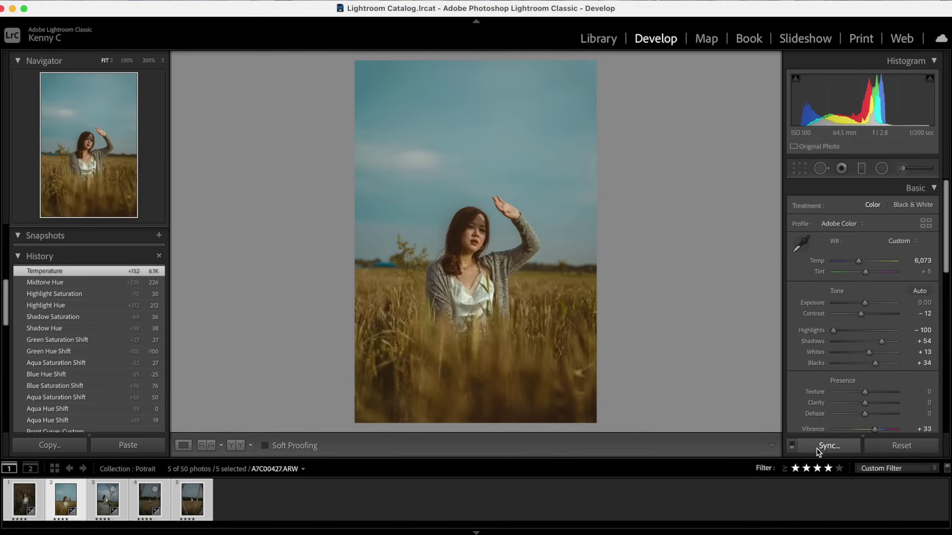
{"action": "left_click", "coordinate": [816, 448]}
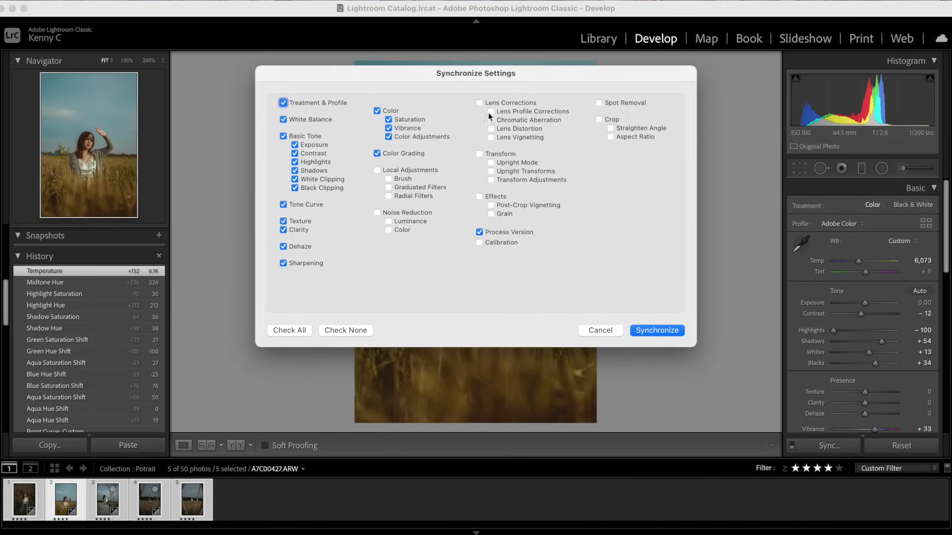
{"action": "left_click", "coordinate": [661, 331]}
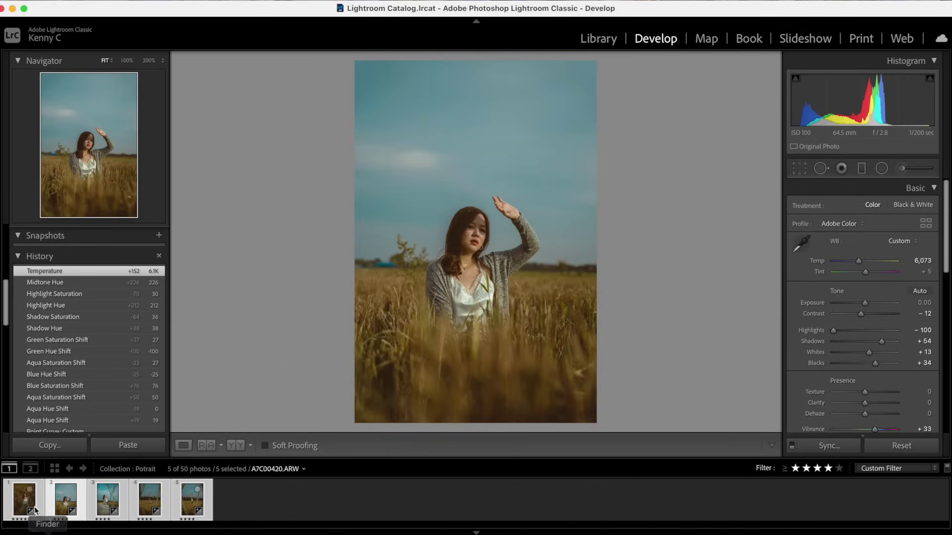
- Step through the synced portraits, toggling Before/After with backslash to compare originals
{"action": "left_click", "coordinate": [21, 498]}
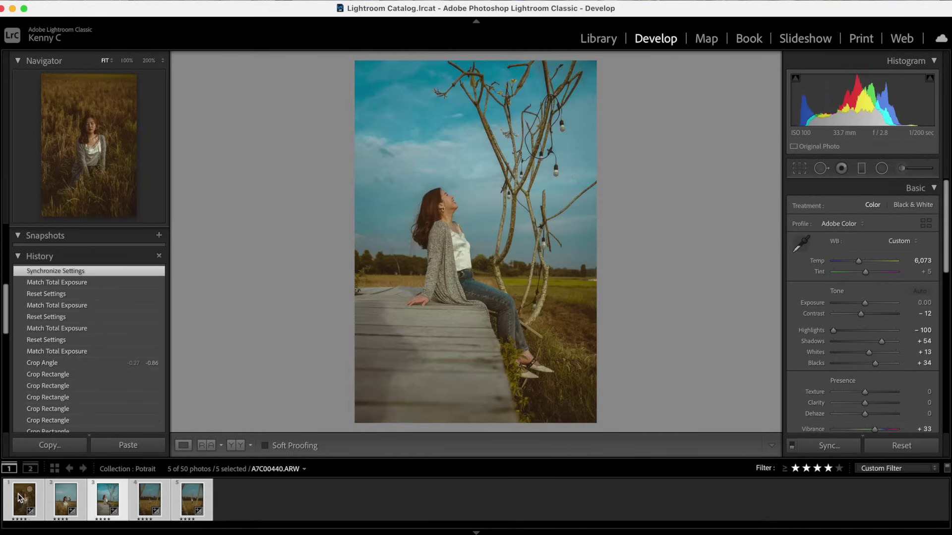
{"action": "key", "text": "Right"}
{"action": "key", "text": "backslash"}
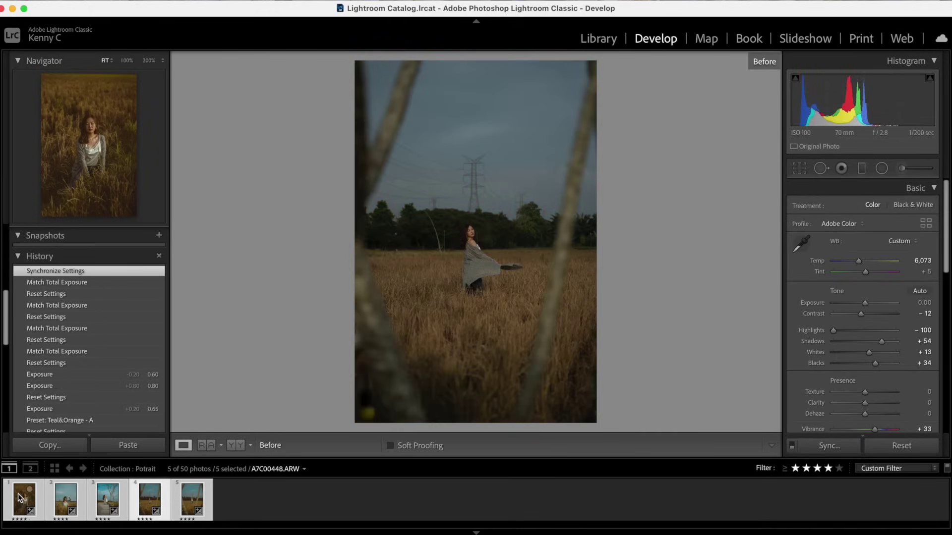
{"action": "key", "text": "backslash"}
{"action": "key", "text": "Right"}
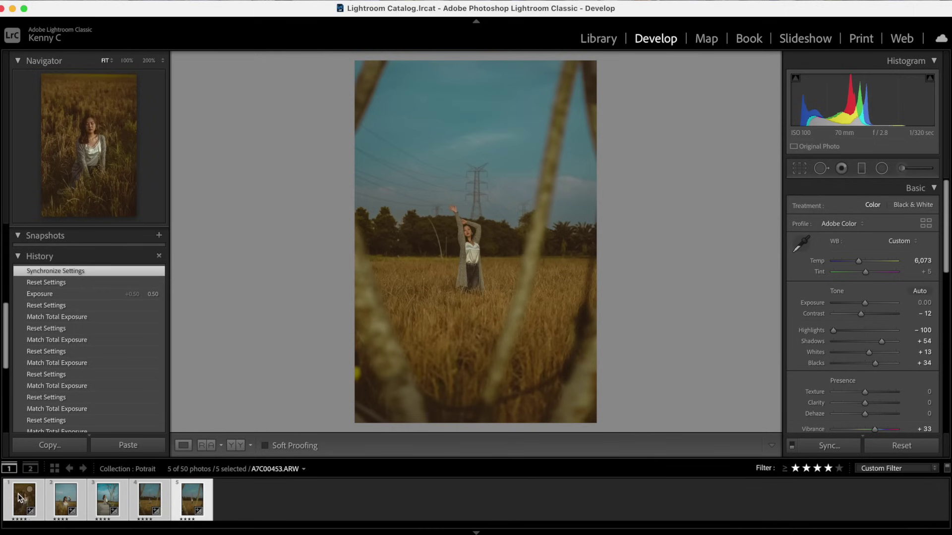
{"action": "left_click", "coordinate": [20, 498]}
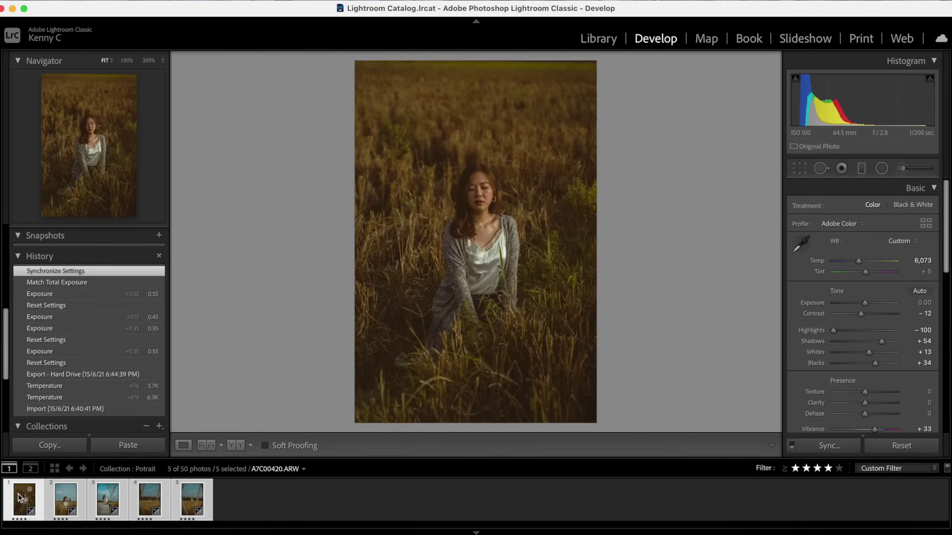
{"action": "left_click", "coordinate": [103, 501]}
{"action": "key", "text": "backslash"}
{"action": "key", "text": "backslash"}
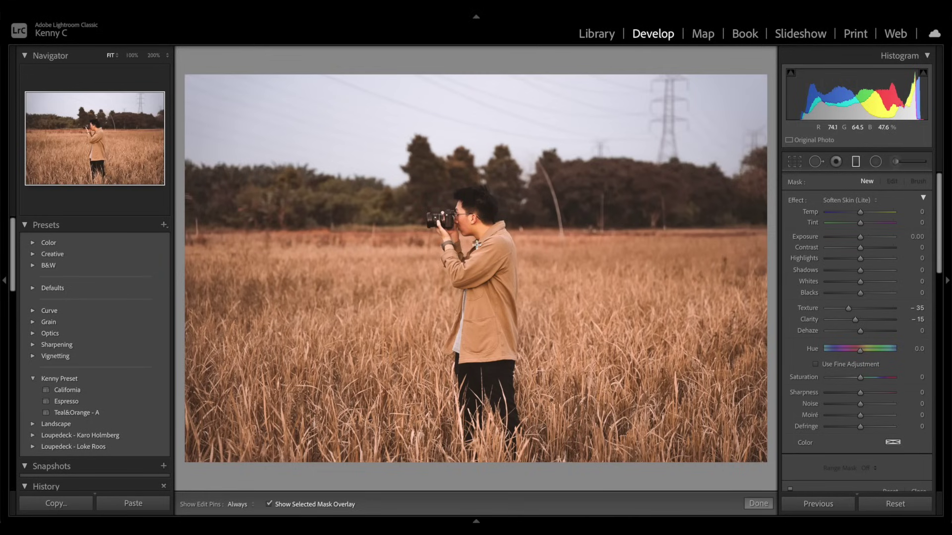
- Draw a graduated mask low over the wheat field, then brush-erase it from the man
{"action": "left_click_drag", "start_coordinate": [482, 244], "coordinate": [476, 188]}
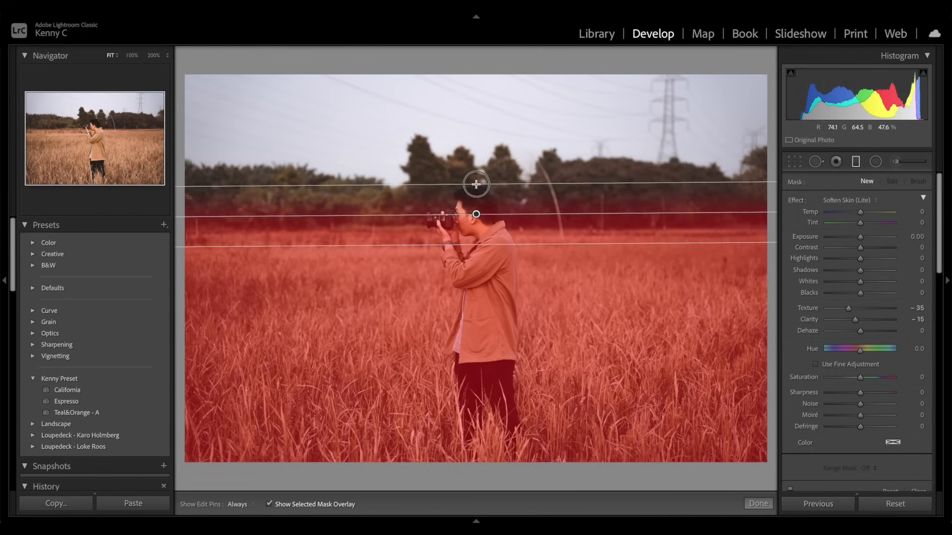
{"action": "left_click_drag", "start_coordinate": [477, 216], "coordinate": [471, 342]}
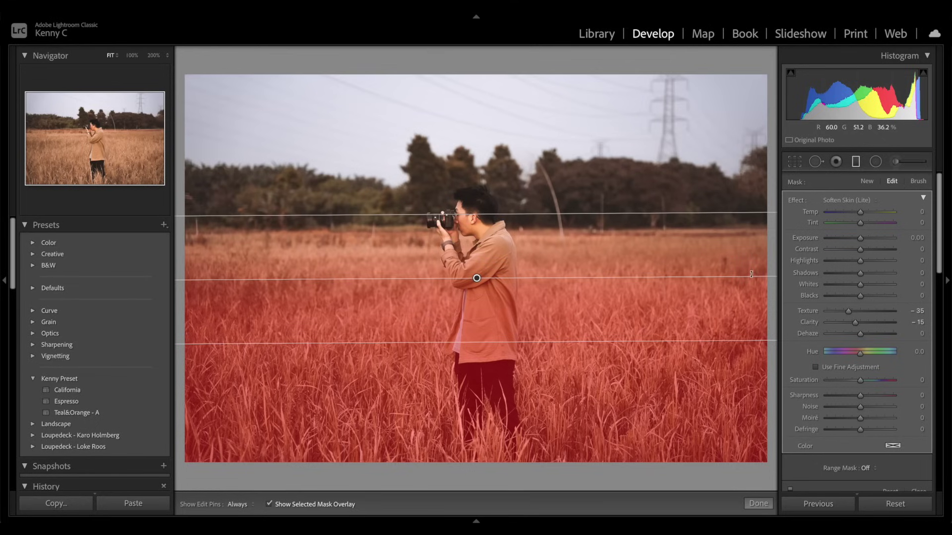
{"action": "left_click", "coordinate": [917, 182]}
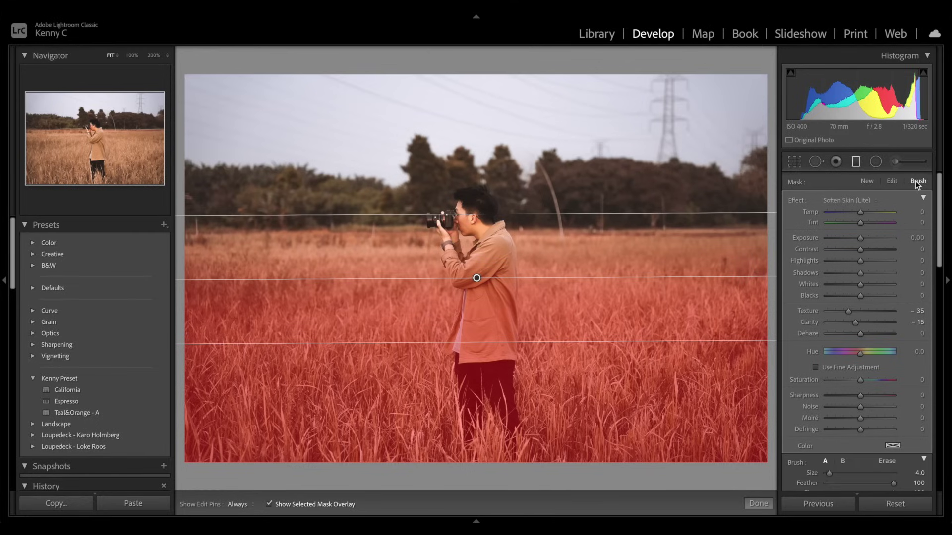
{"action": "scroll", "coordinate": [885, 295], "scroll_direction": "down", "scroll_amount": 2}
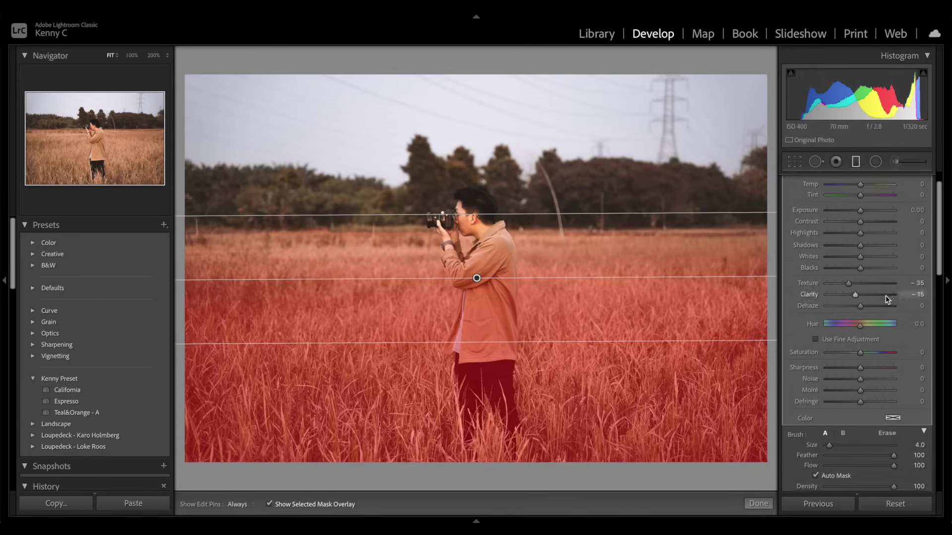
{"action": "scroll", "coordinate": [885, 295], "scroll_direction": "down", "scroll_amount": 3}
{"action": "left_click", "coordinate": [887, 378]}
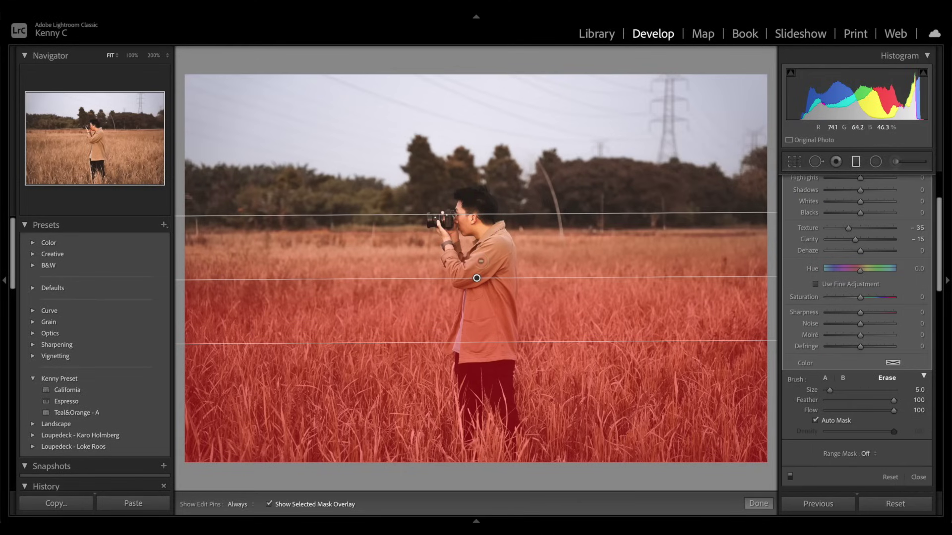
{"action": "key", "text": "h"}
{"action": "mouse_move", "coordinate": [496, 260]}
{"action": "left_mouse_down"}
{"action": "mouse_move", "coordinate": [449, 348]}
{"action": "mouse_move", "coordinate": [450, 212]}
{"action": "mouse_move", "coordinate": [460, 320]}
{"action": "left_mouse_up"}
{"action": "key", "text": "h"}
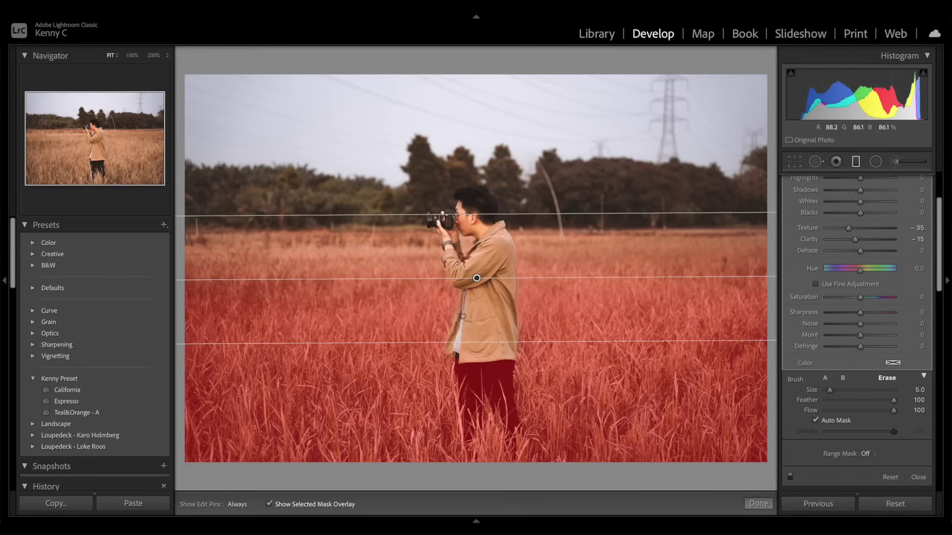
- Hide the mask overlay and lower the graduated mask's exposure to −0.31
{"action": "key", "text": "o"}
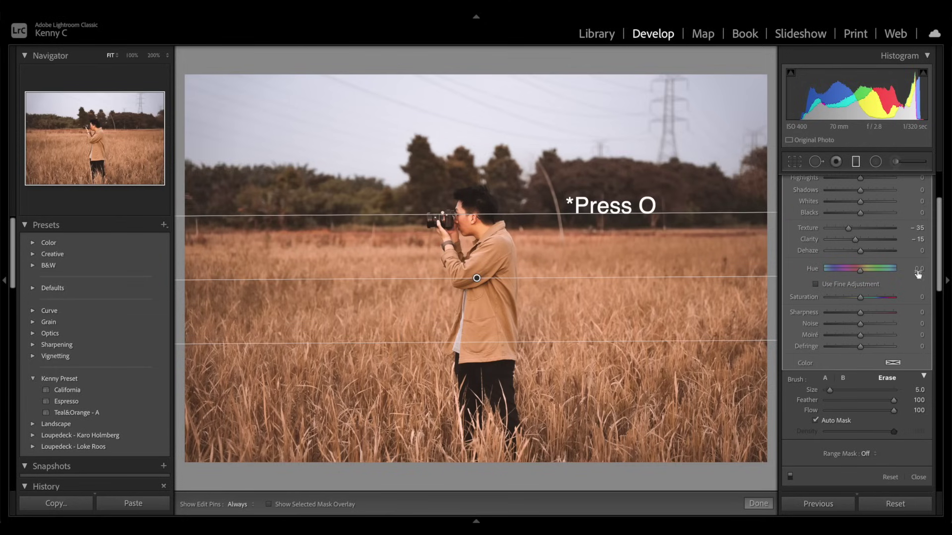
{"action": "scroll", "coordinate": [896, 273], "scroll_direction": "down", "scroll_amount": 1}
{"action": "scroll", "coordinate": [897, 274], "scroll_direction": "up", "scroll_amount": 5}
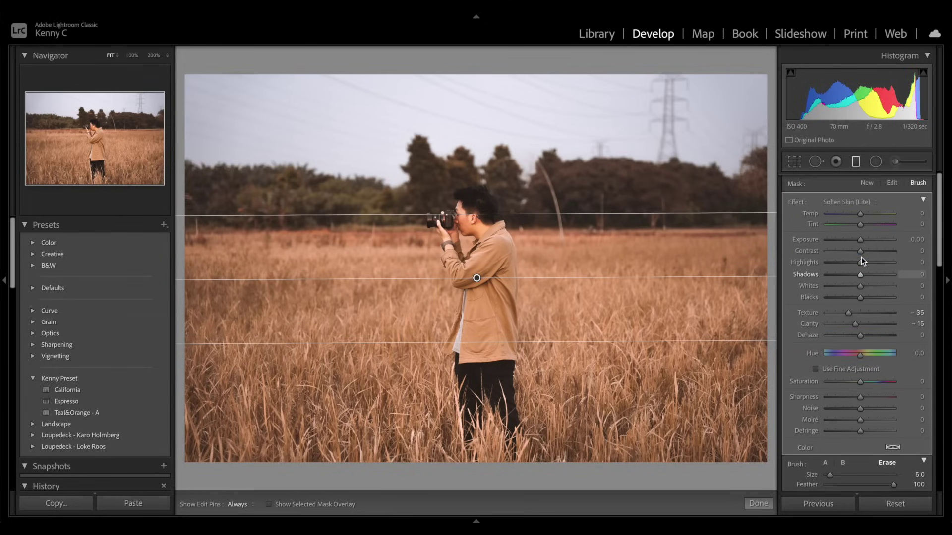
{"action": "left_click_drag", "start_coordinate": [859, 239], "coordinate": [857, 241]}
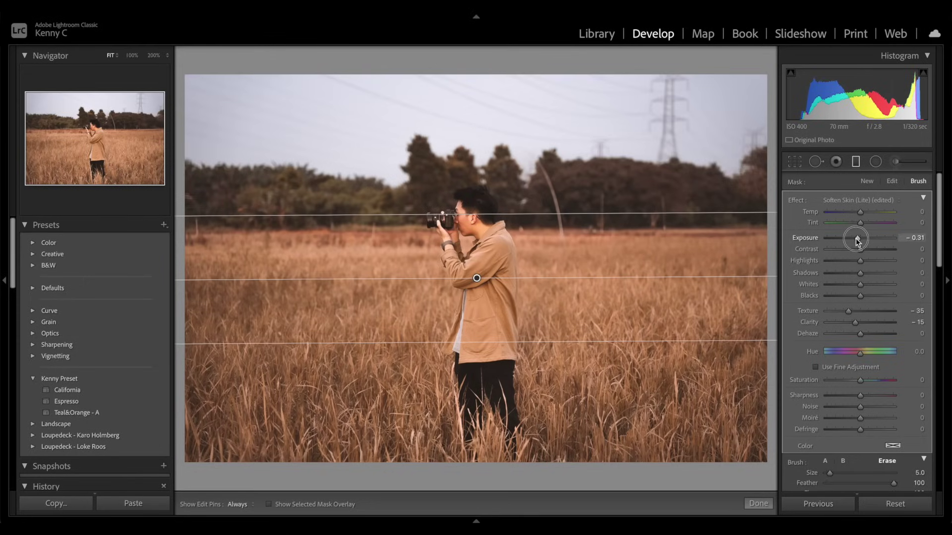
- Toggle the graduated mask off and on twice to compare its effect
{"action": "scroll", "coordinate": [886, 422], "scroll_direction": "down", "scroll_amount": 1}
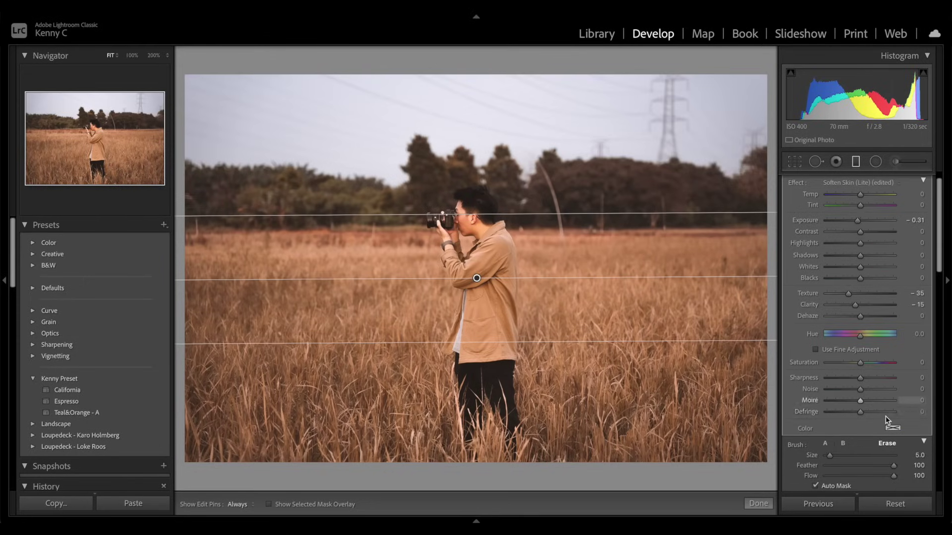
{"action": "scroll", "coordinate": [886, 417], "scroll_direction": "down", "scroll_amount": 5}
{"action": "left_click", "coordinate": [789, 457]}
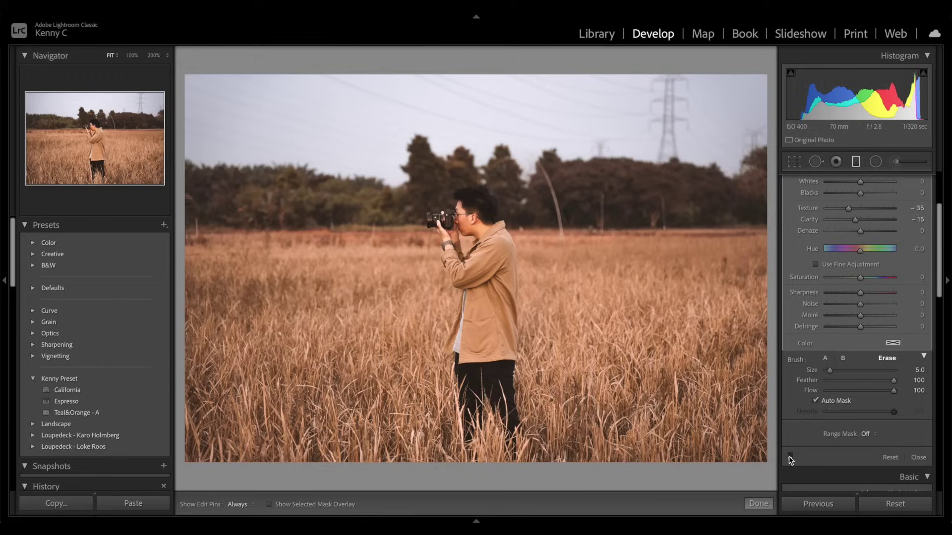
{"action": "left_click", "coordinate": [789, 456]}
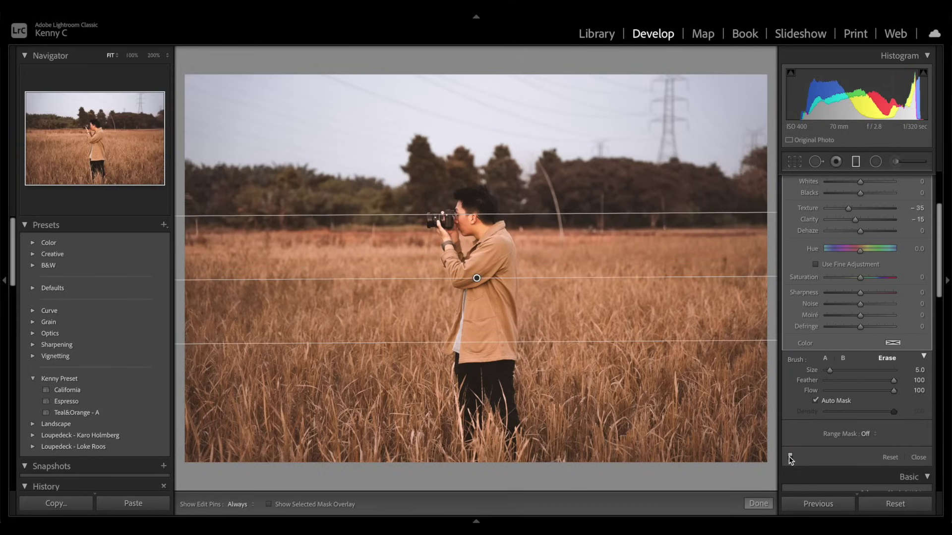
{"action": "left_click", "coordinate": [789, 457]}
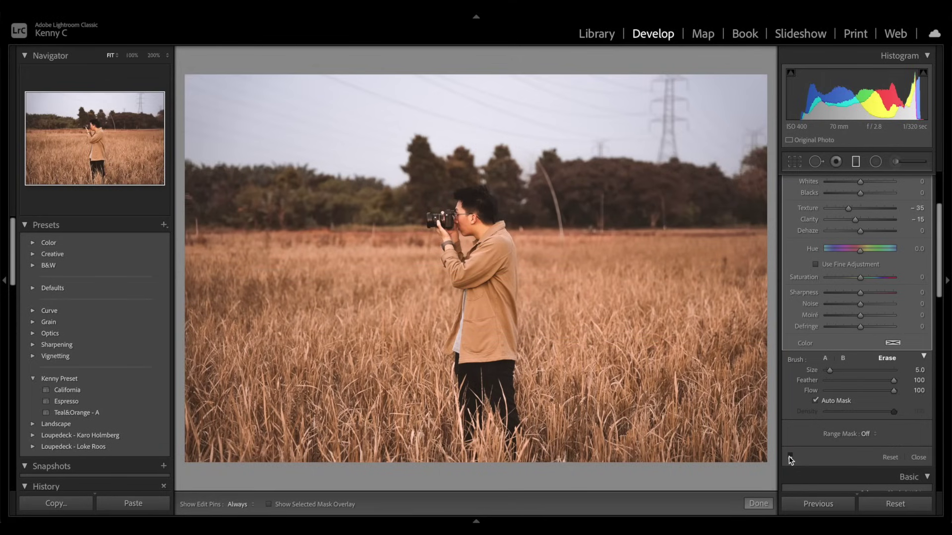
{"action": "left_click", "coordinate": [789, 457]}
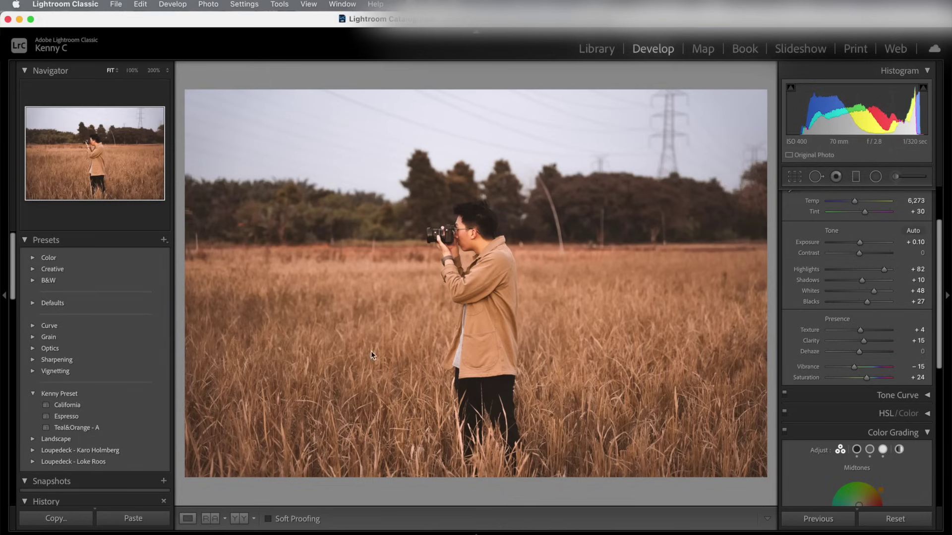
- Run File > Optimize Catalog, confirm it, and dismiss the completion message
{"action": "left_click", "coordinate": [117, 5]}
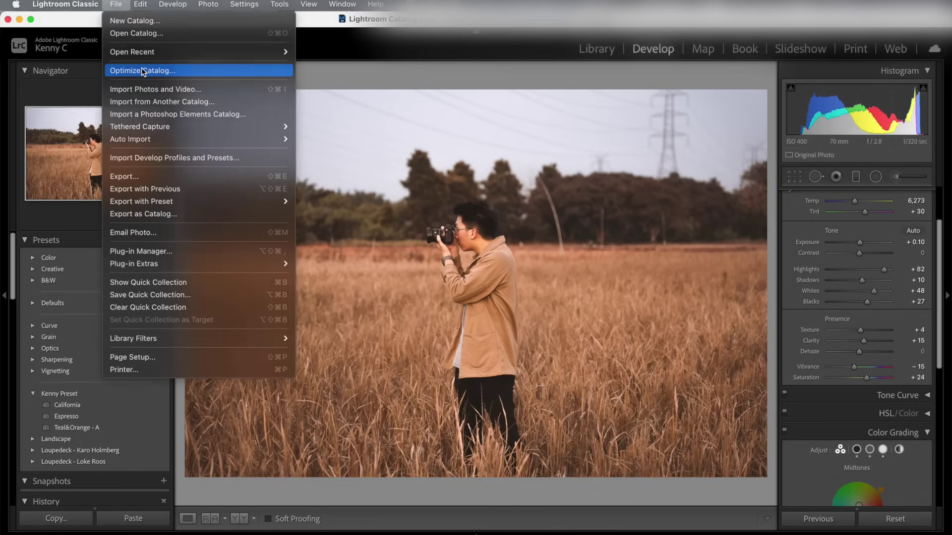
{"action": "left_click", "coordinate": [143, 71]}
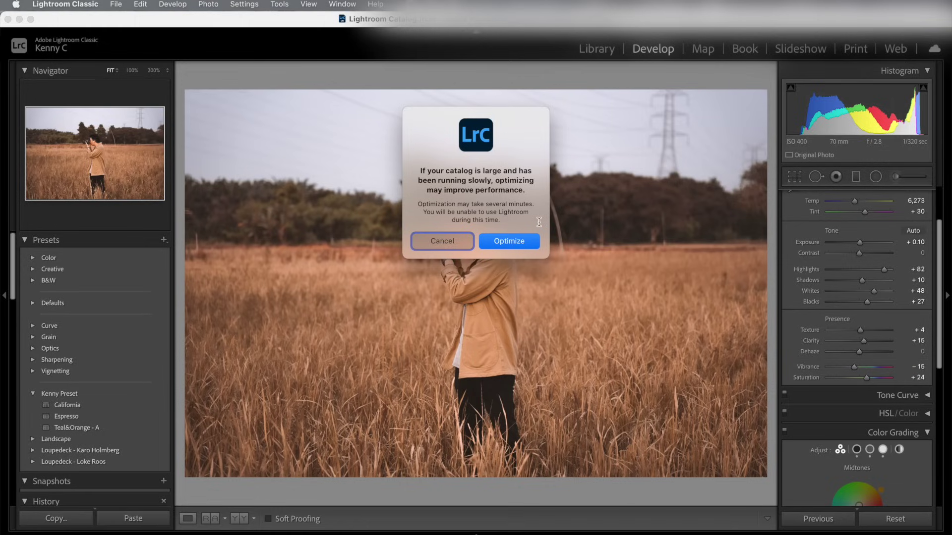
{"action": "left_click", "coordinate": [519, 241]}
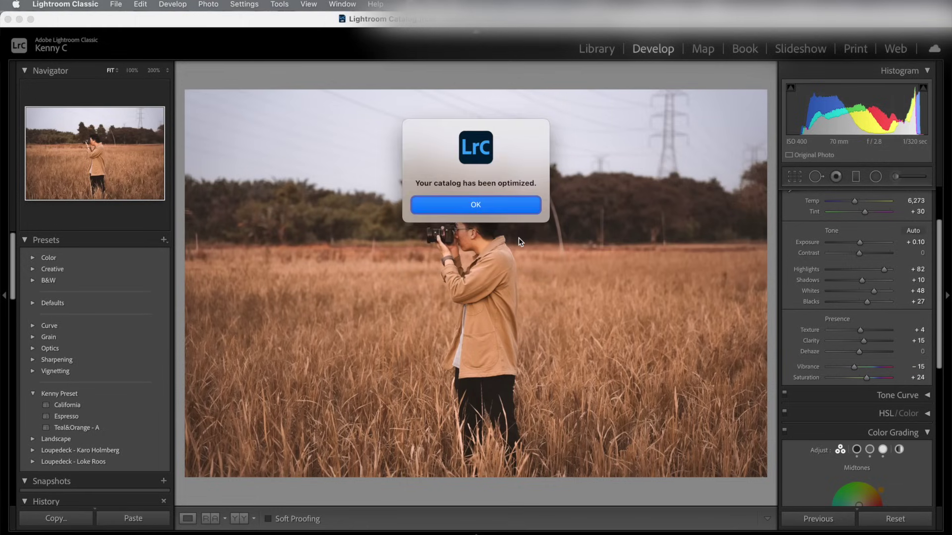
{"action": "left_click", "coordinate": [501, 211]}
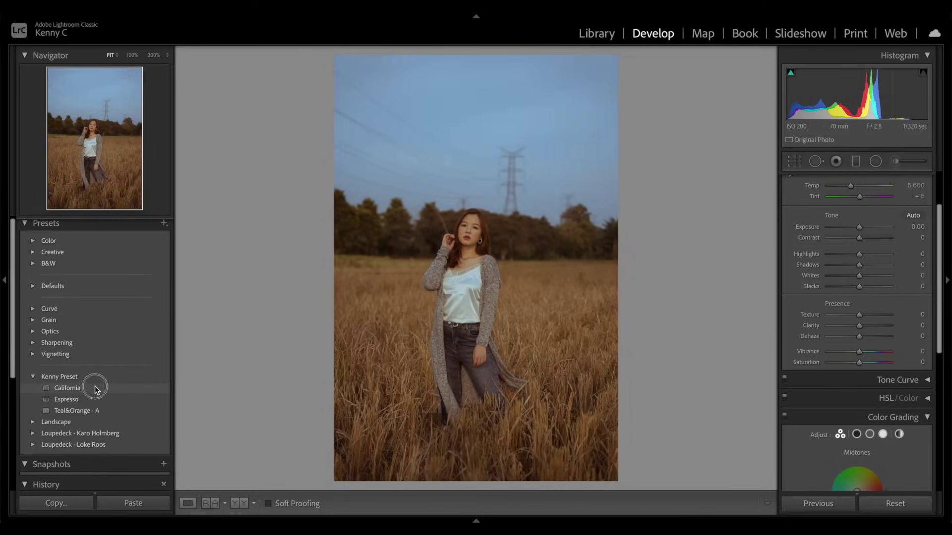
- Apply the California preset, then set shadows +3, whites −34, texture −22, clarity +7
{"action": "left_click", "coordinate": [94, 388]}
{"action": "mouse_move", "coordinate": [857, 239]}
{"action": "left_mouse_down"}
{"action": "mouse_move", "coordinate": [860, 265]}
{"action": "mouse_move", "coordinate": [848, 275]}
{"action": "left_mouse_up"}
{"action": "mouse_move", "coordinate": [861, 315]}
{"action": "left_mouse_down"}
{"action": "mouse_move", "coordinate": [851, 315]}
{"action": "mouse_move", "coordinate": [861, 325]}
{"action": "left_mouse_up"}
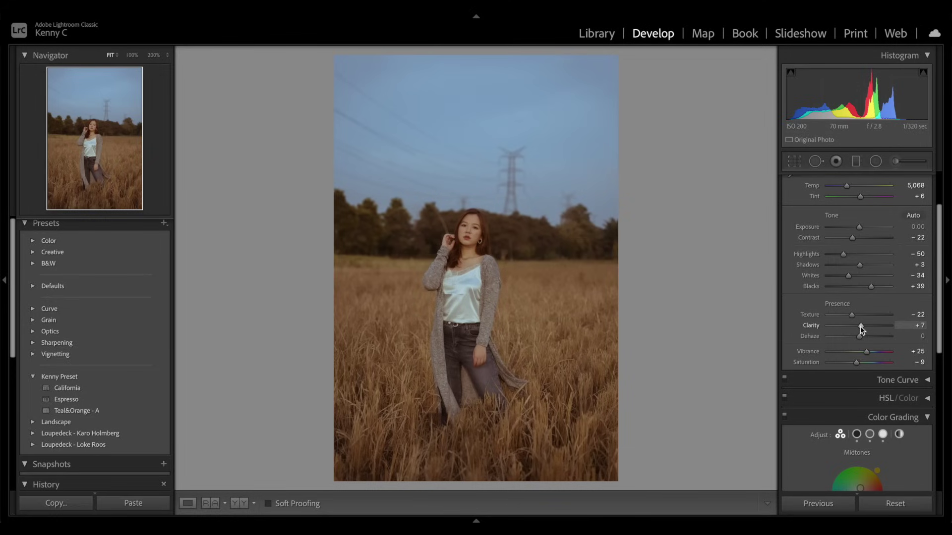
- Update the California preset with the current settings
{"action": "right_click", "coordinate": [82, 389]}
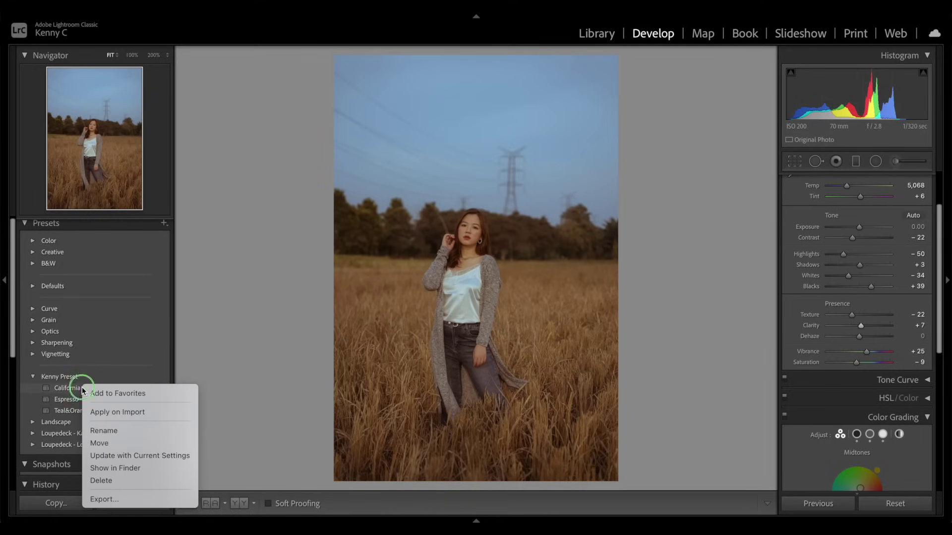
{"action": "left_click", "coordinate": [121, 455]}
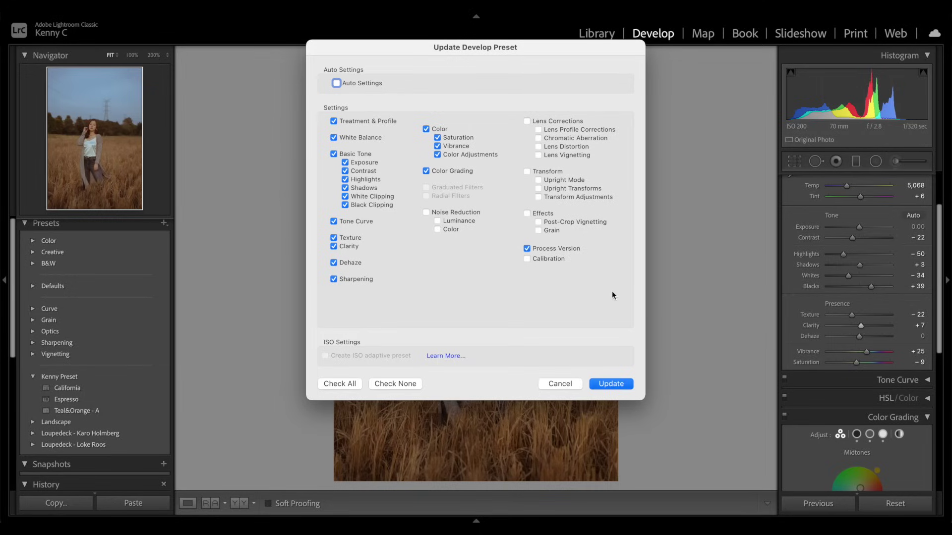
{"action": "left_click", "coordinate": [615, 384]}
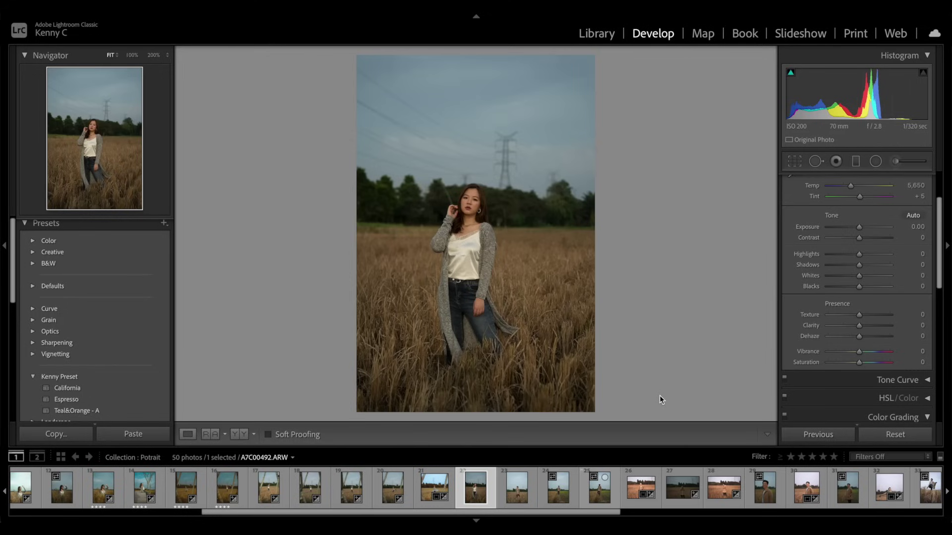
- Create three virtual copies of the wheat-field portrait, adjust one, and select the second copy
{"action": "right_click", "coordinate": [471, 488]}
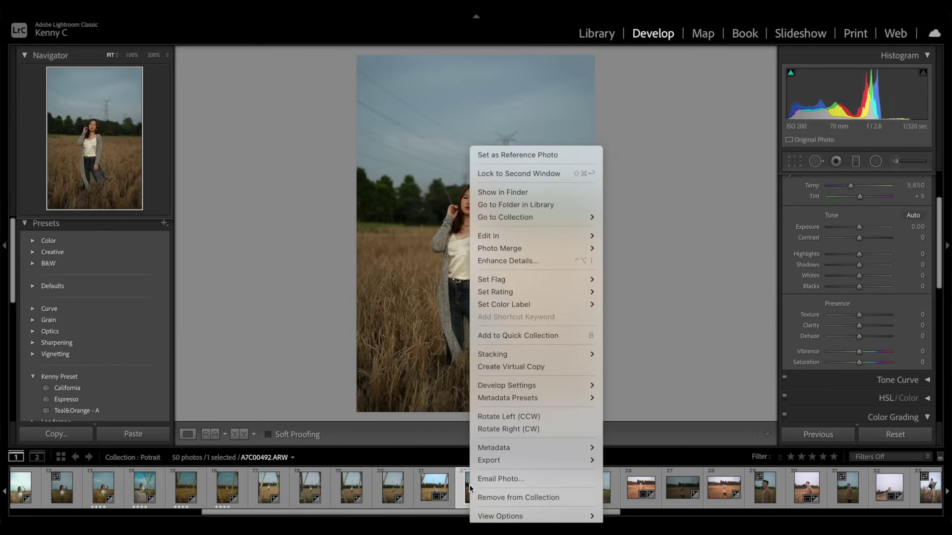
{"action": "left_click", "coordinate": [515, 367]}
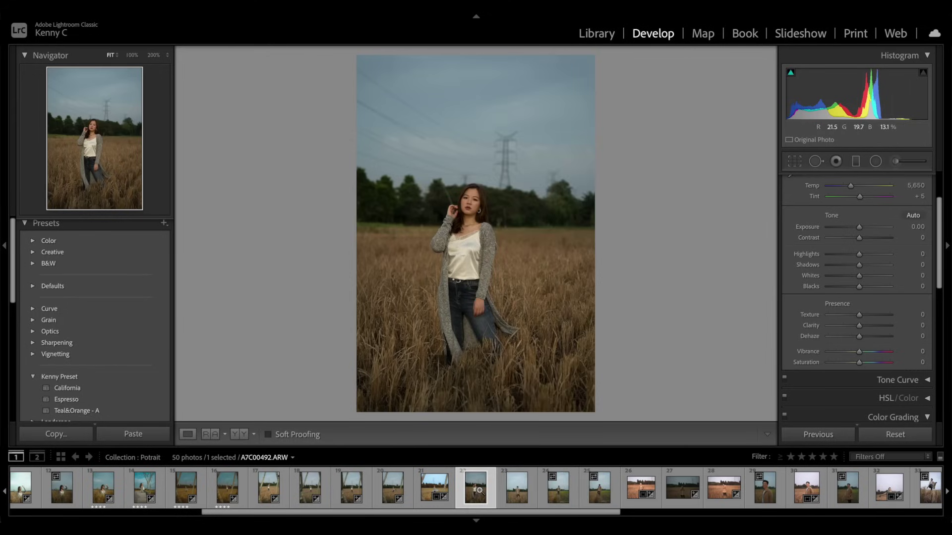
{"action": "right_click", "coordinate": [479, 493]}
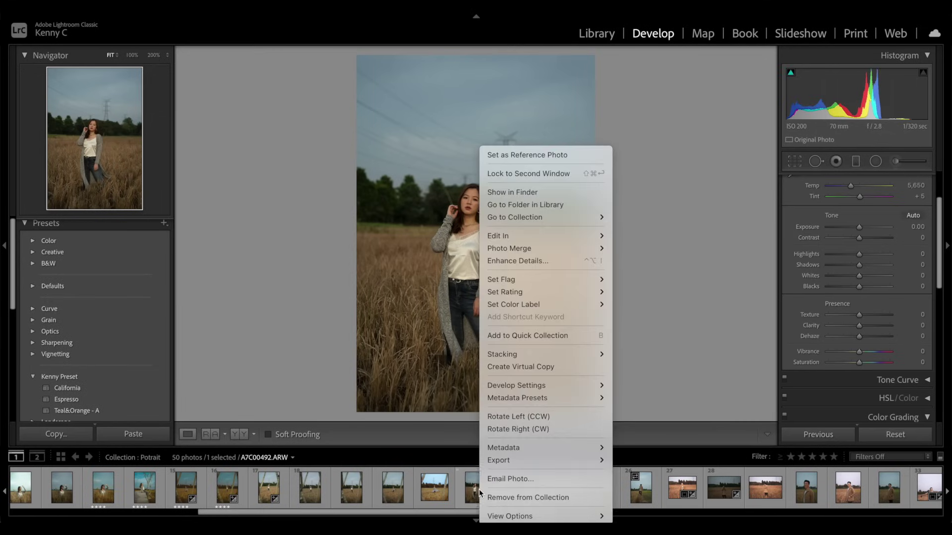
{"action": "left_click", "coordinate": [518, 369]}
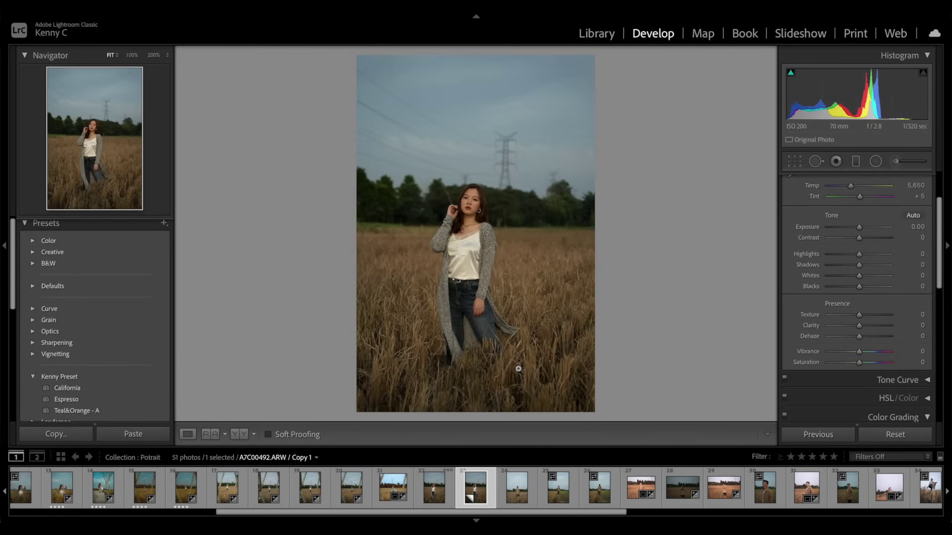
{"action": "key", "text": "ctrl+apostrophe"}
{"action": "left_click_drag", "start_coordinate": [859, 237], "coordinate": [867, 254]}
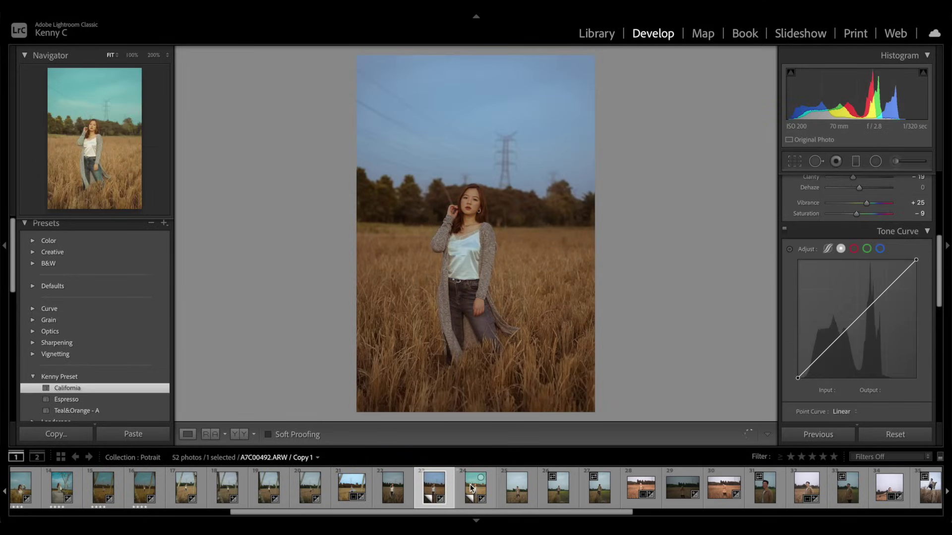
{"action": "left_click", "coordinate": [470, 488]}
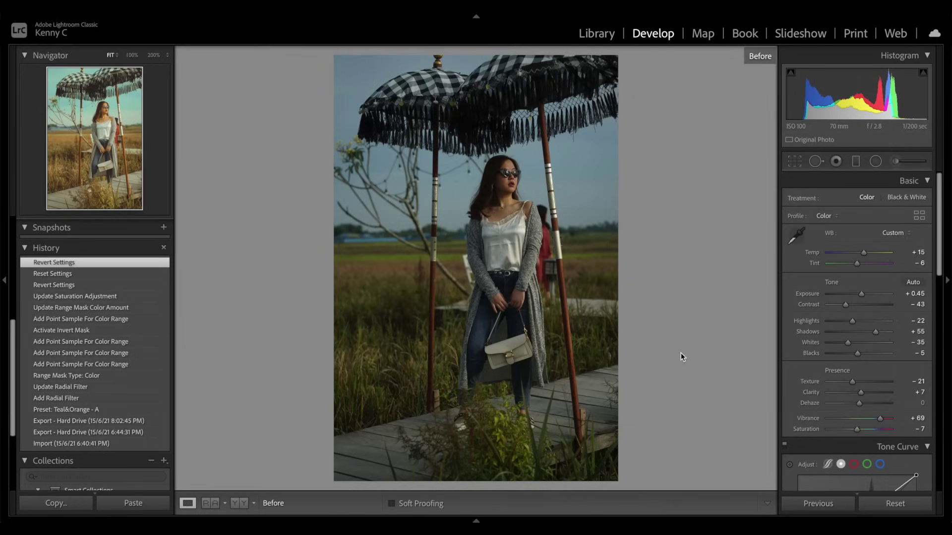
- Toggle Before/After, switch to side-by-side view, and raise the edit's highlights to +46
{"action": "key", "text": "backslash"}
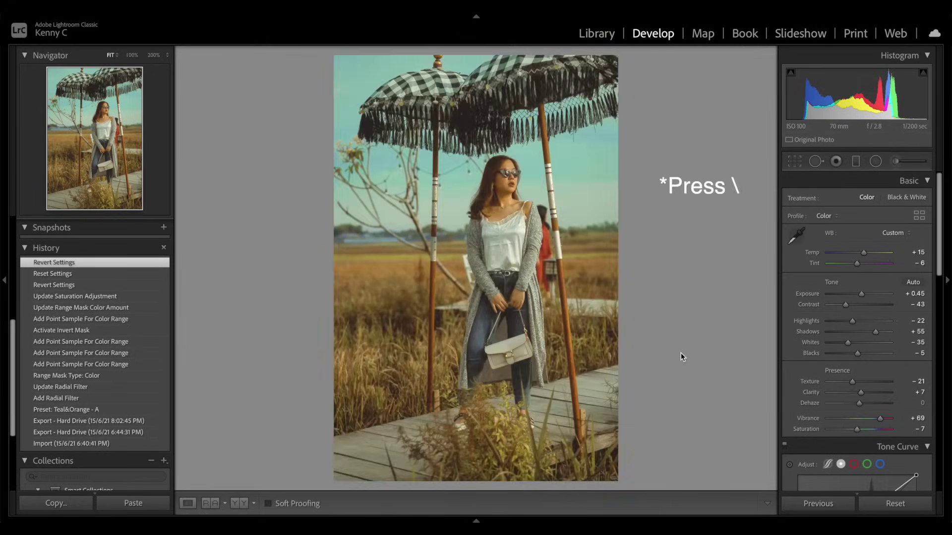
{"action": "key", "text": "backslash"}
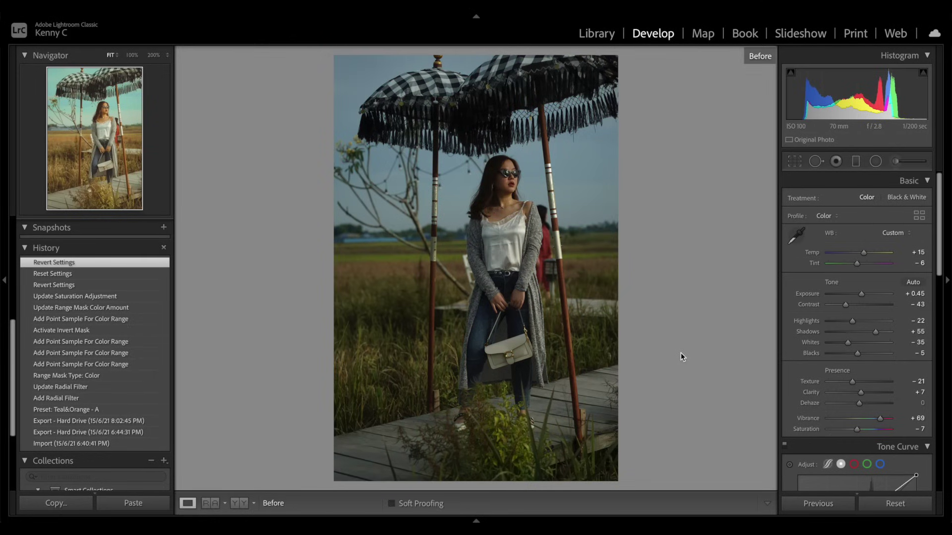
{"action": "key", "text": "backslash"}
{"action": "key", "text": "backslash"}
{"action": "key", "text": "backslash"}
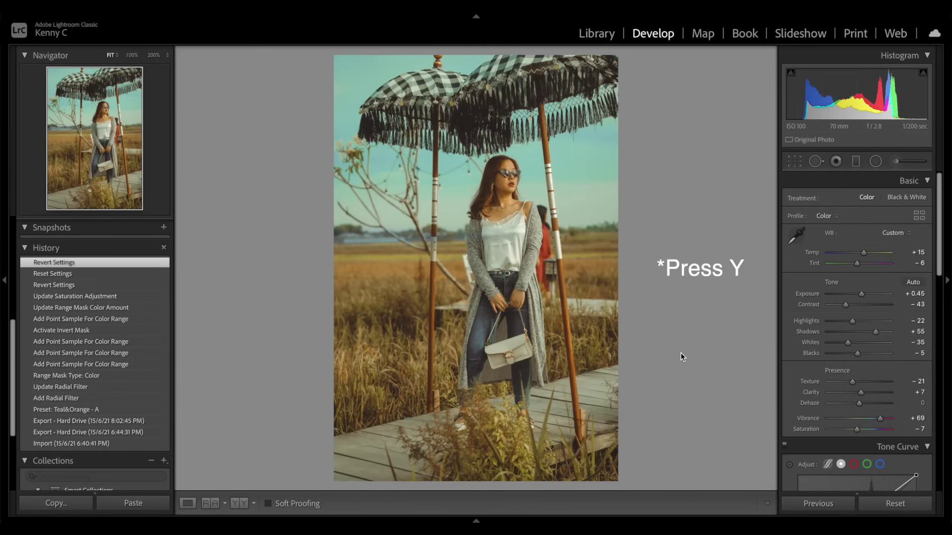
{"action": "key", "text": "y"}
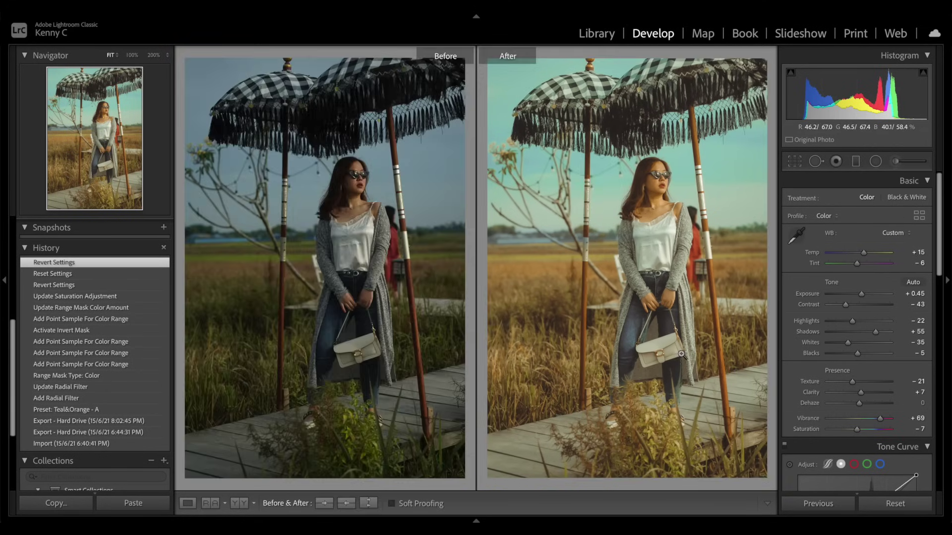
{"action": "mouse_move", "coordinate": [852, 320]}
{"action": "left_mouse_down"}
{"action": "mouse_move", "coordinate": [887, 322]}
{"action": "mouse_move", "coordinate": [852, 334]}
{"action": "mouse_move", "coordinate": [863, 348]}
{"action": "left_mouse_up"}
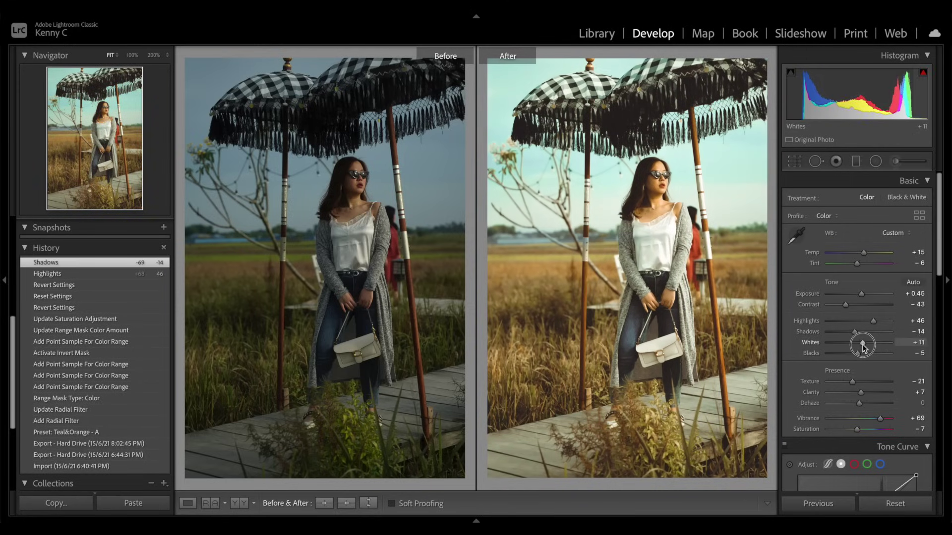